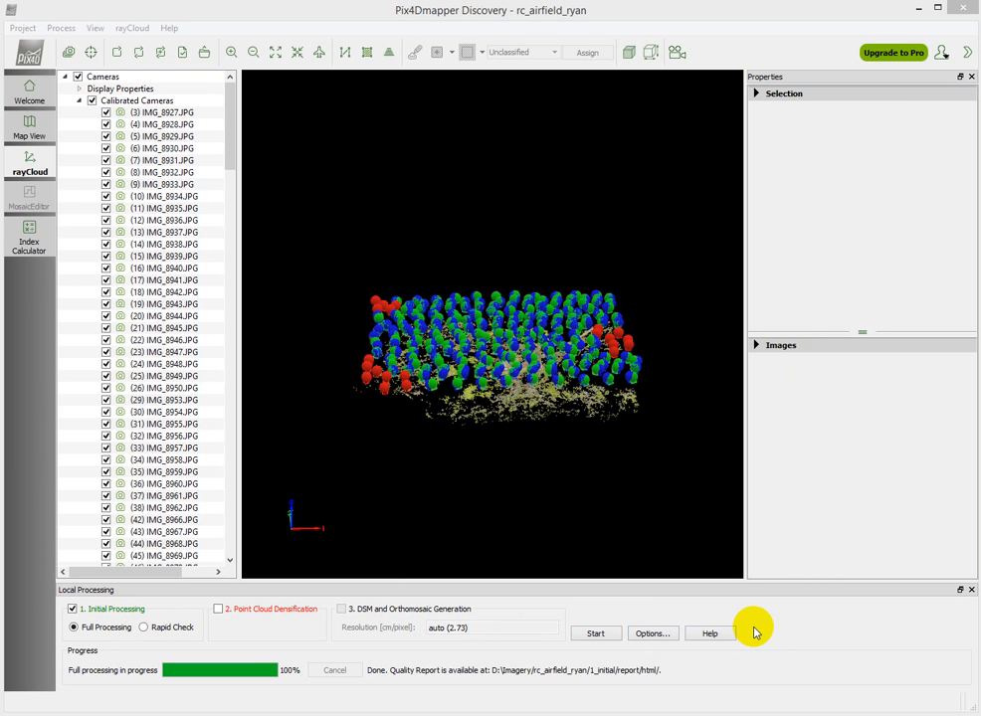
Step: Select cameras, then an automatic tie point to show its properties and image thumbnails
click(646, 456)
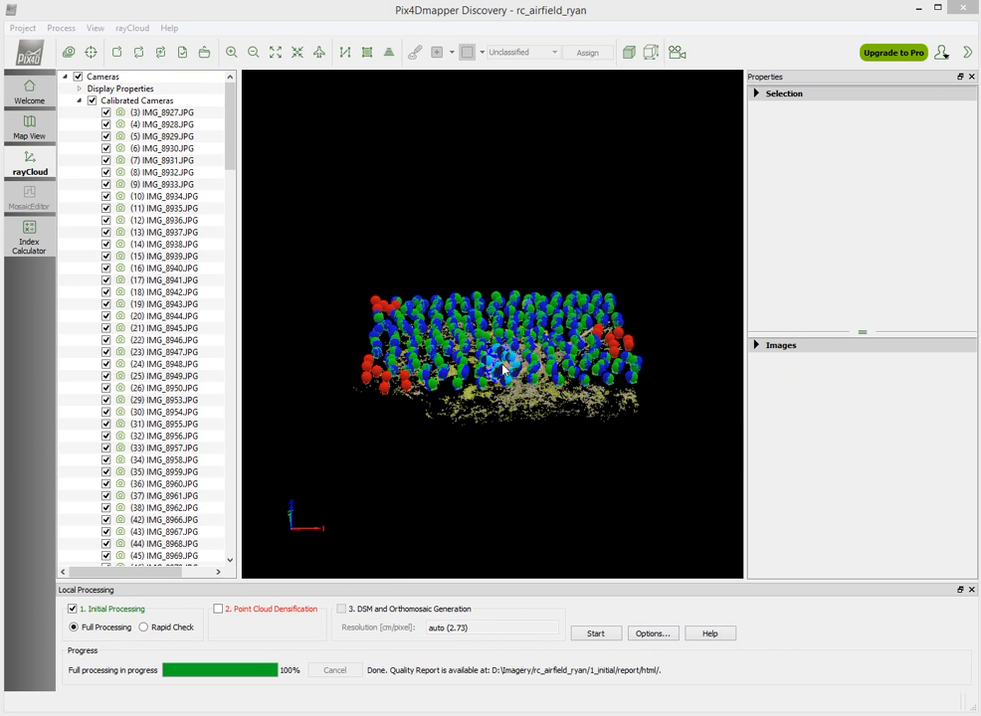
click(460, 394)
click(358, 390)
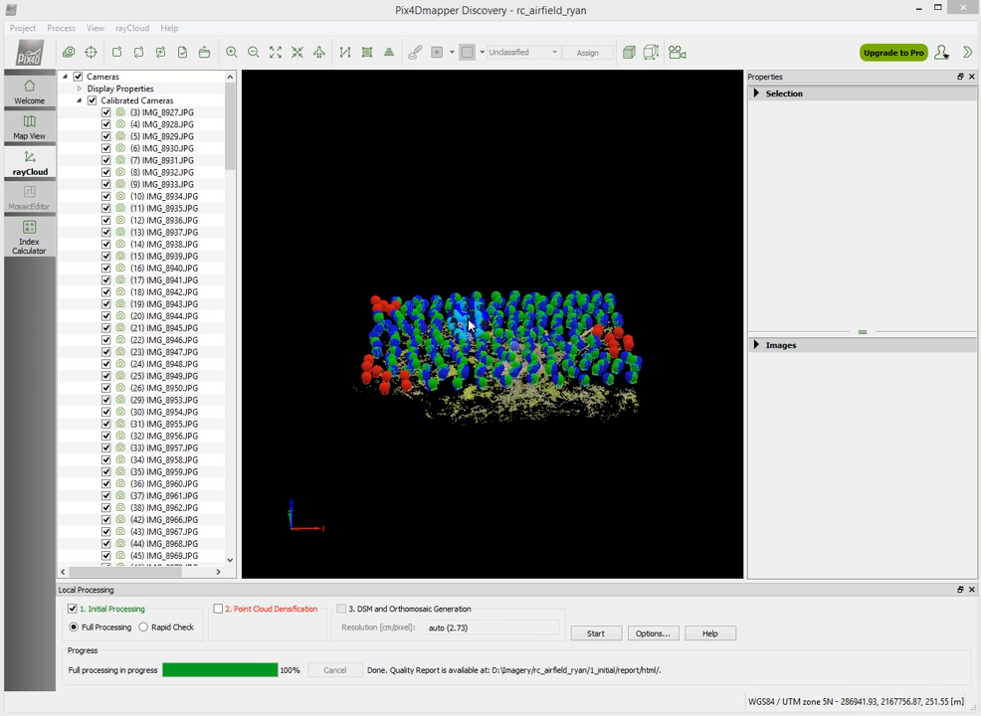
click(514, 430)
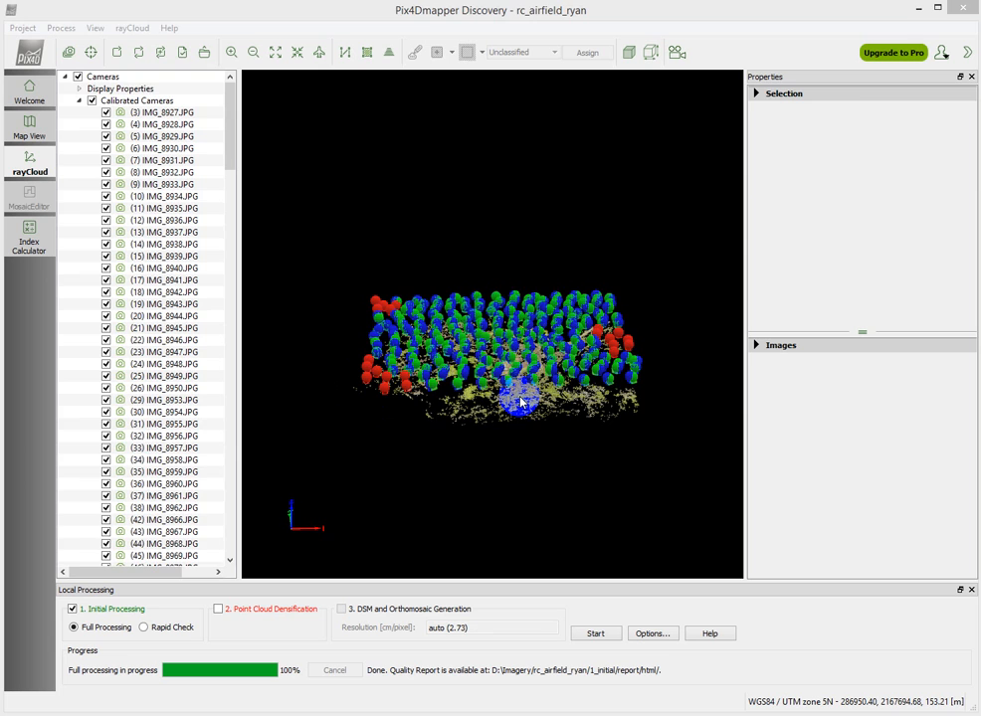
Step: Clear the tie point selection and orbit the rayCloud between low side and top-down views
click(520, 402)
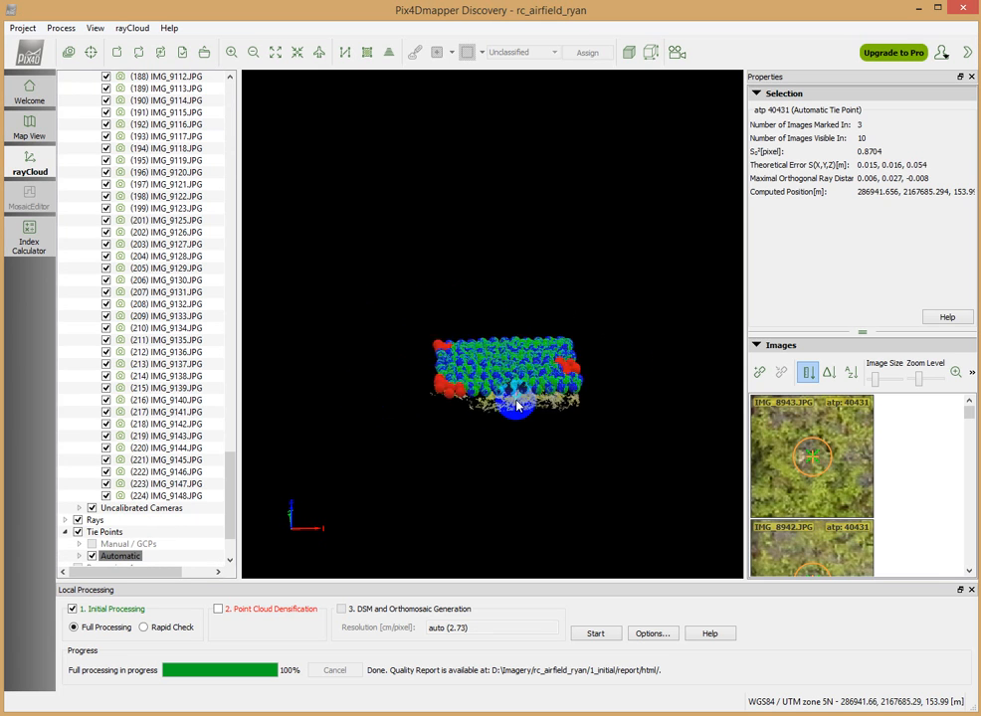
scroll(519, 402, up, 4)
scroll(520, 402, up, 2)
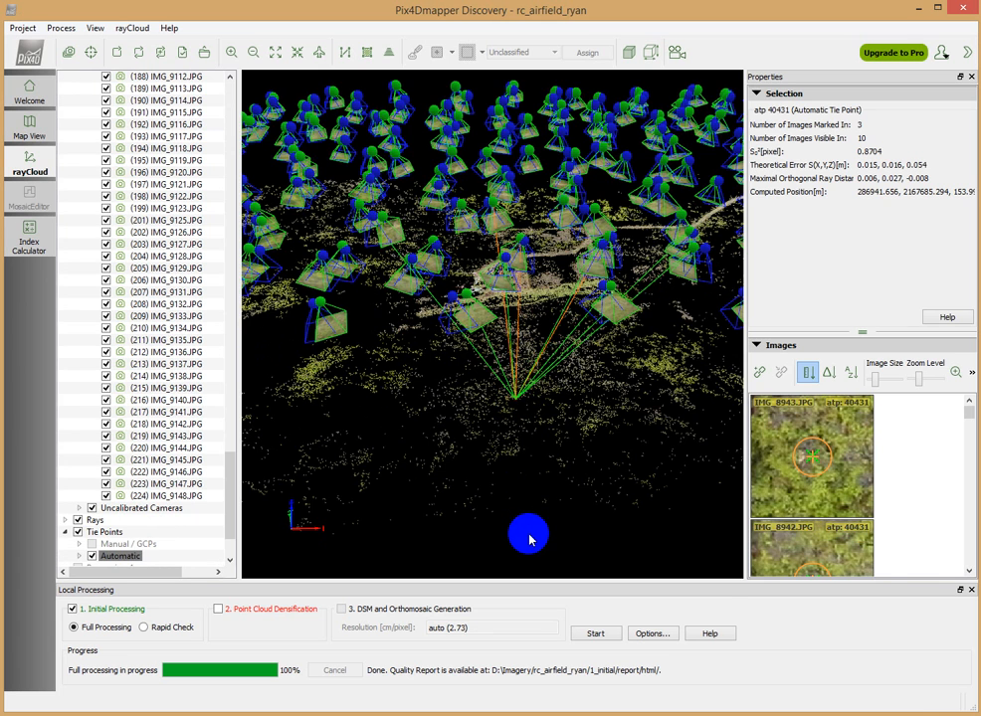
click(524, 464)
drag(523, 460, 524, 336)
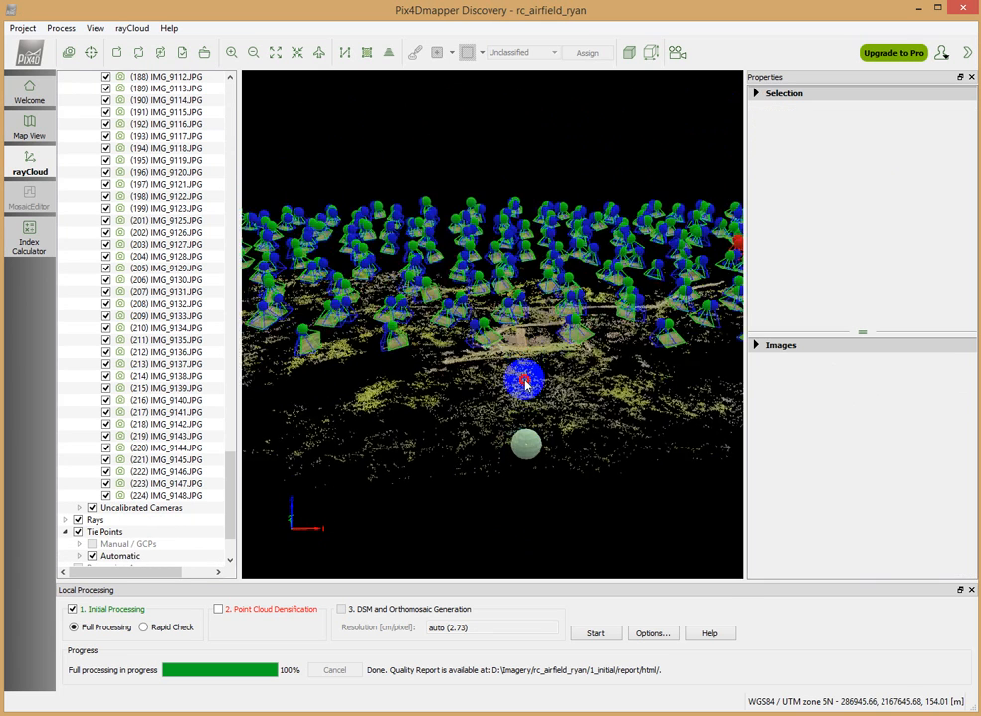
scroll(528, 388, up, 4)
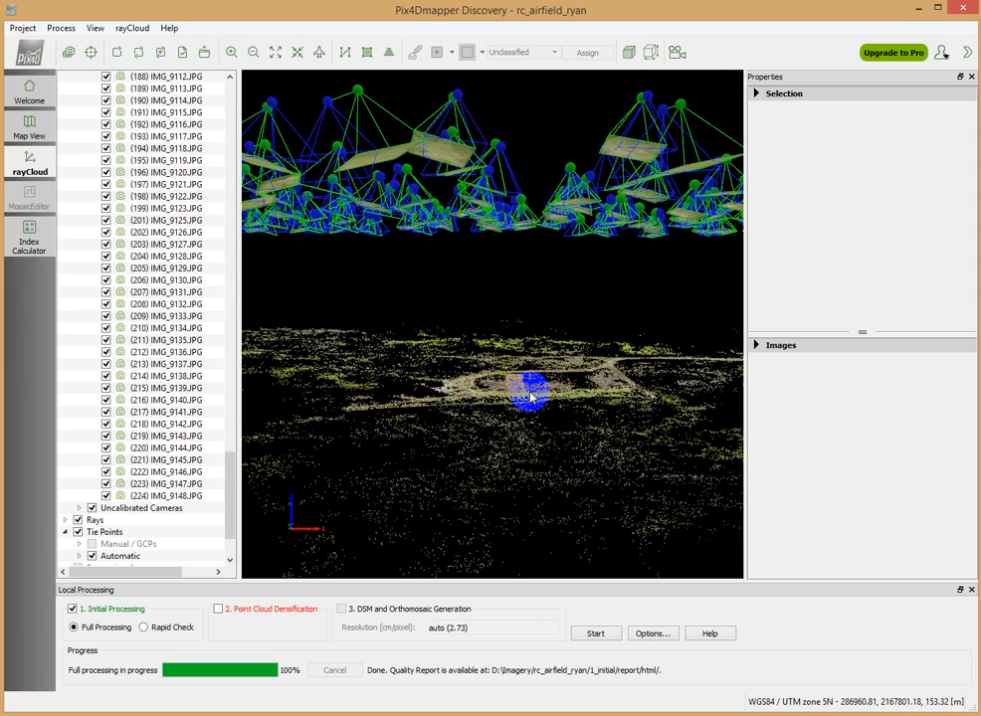
scroll(528, 410, up, 2)
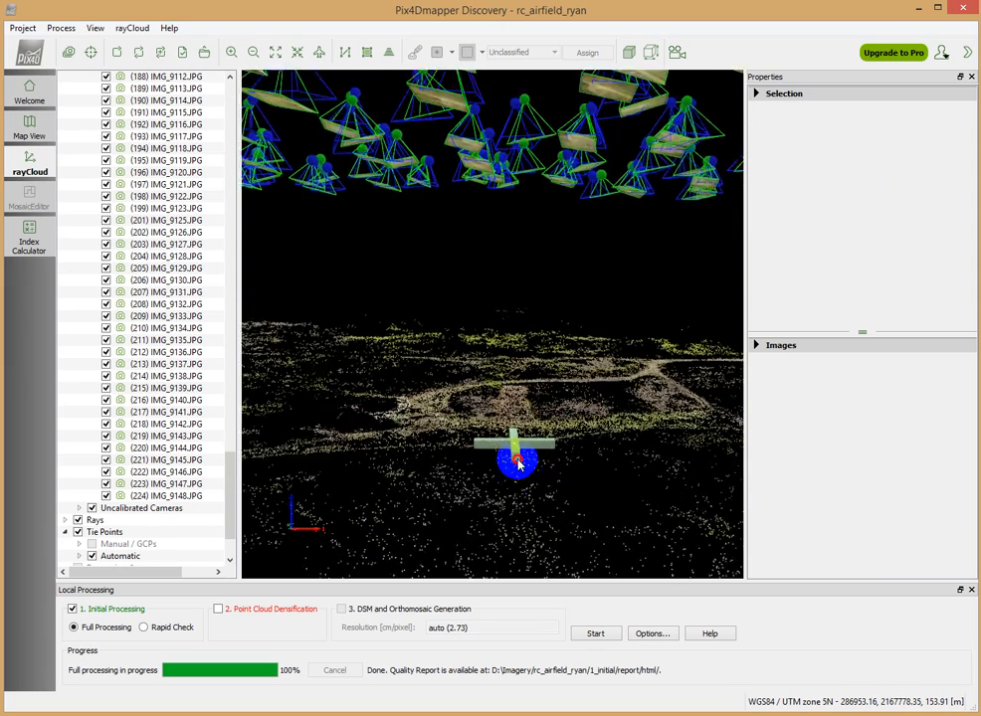
mouse_move(513, 404)
mouse_down()
mouse_move(520, 551)
mouse_move(512, 486)
mouse_up()
scroll(512, 485, down, 3)
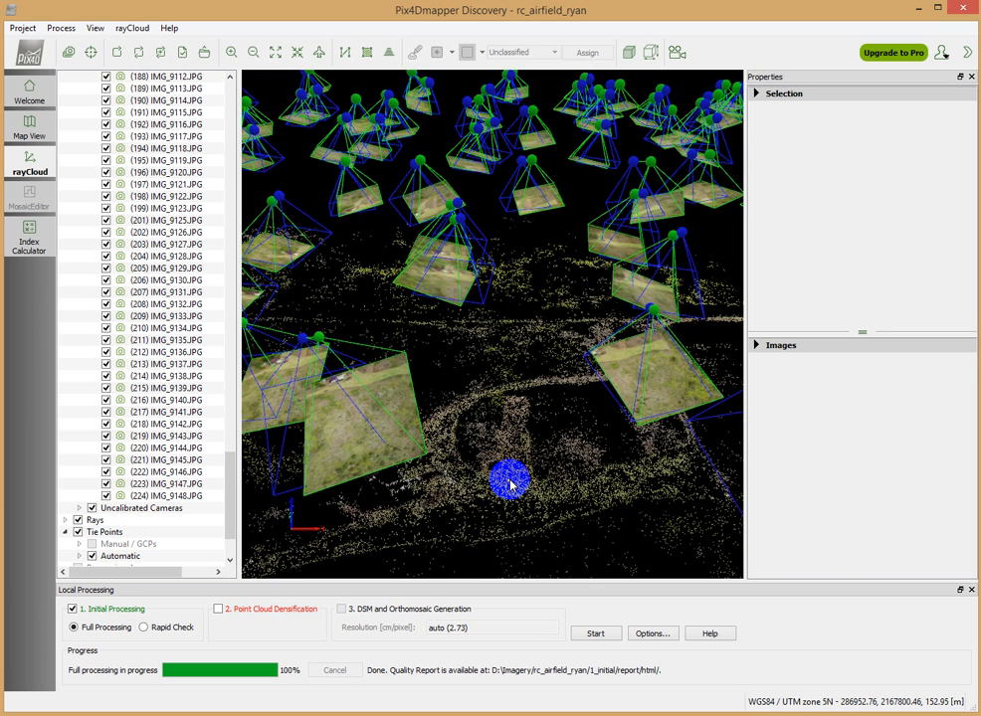
scroll(511, 486, down, 3)
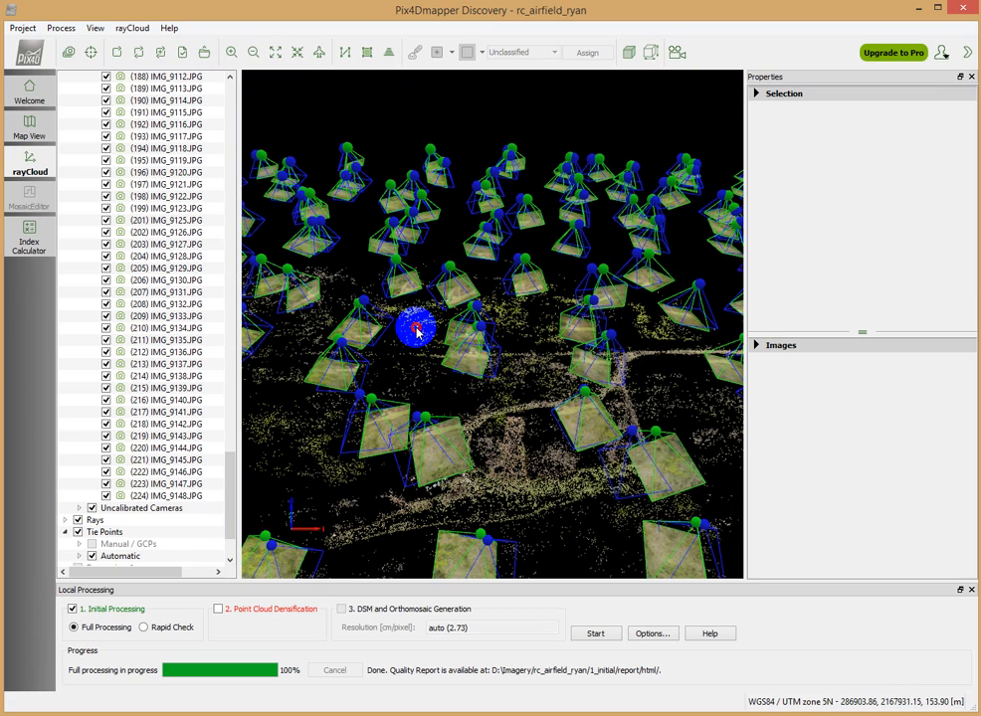
mouse_move(407, 334)
mouse_down()
mouse_move(469, 350)
mouse_move(453, 288)
mouse_move(458, 373)
mouse_move(516, 376)
mouse_move(422, 364)
mouse_move(603, 341)
mouse_up()
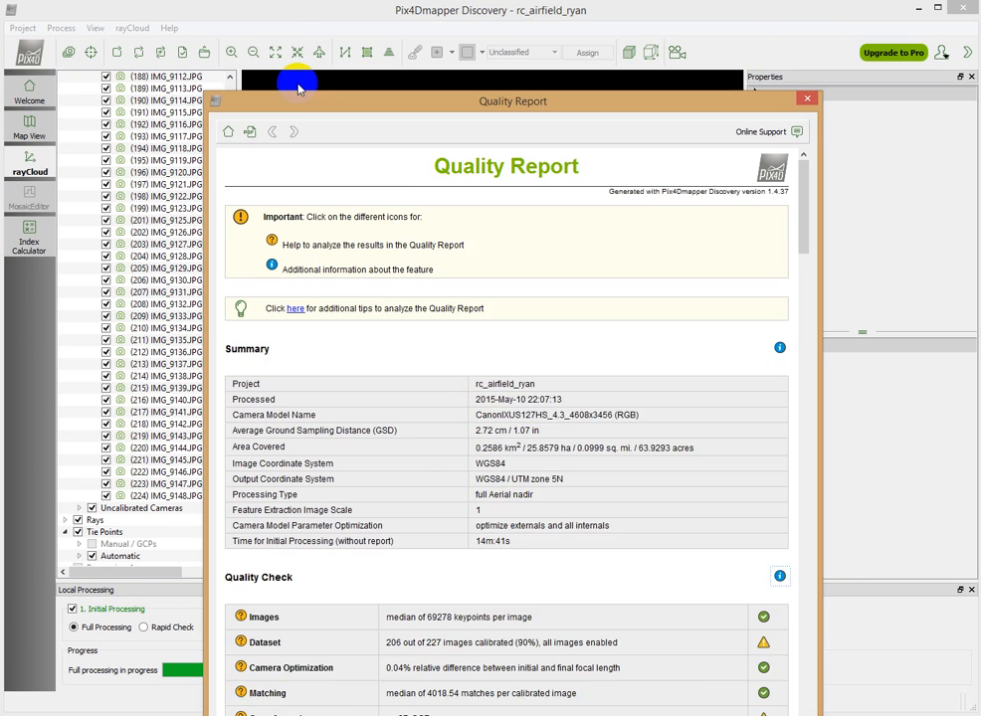
drag(296, 97, 295, 26)
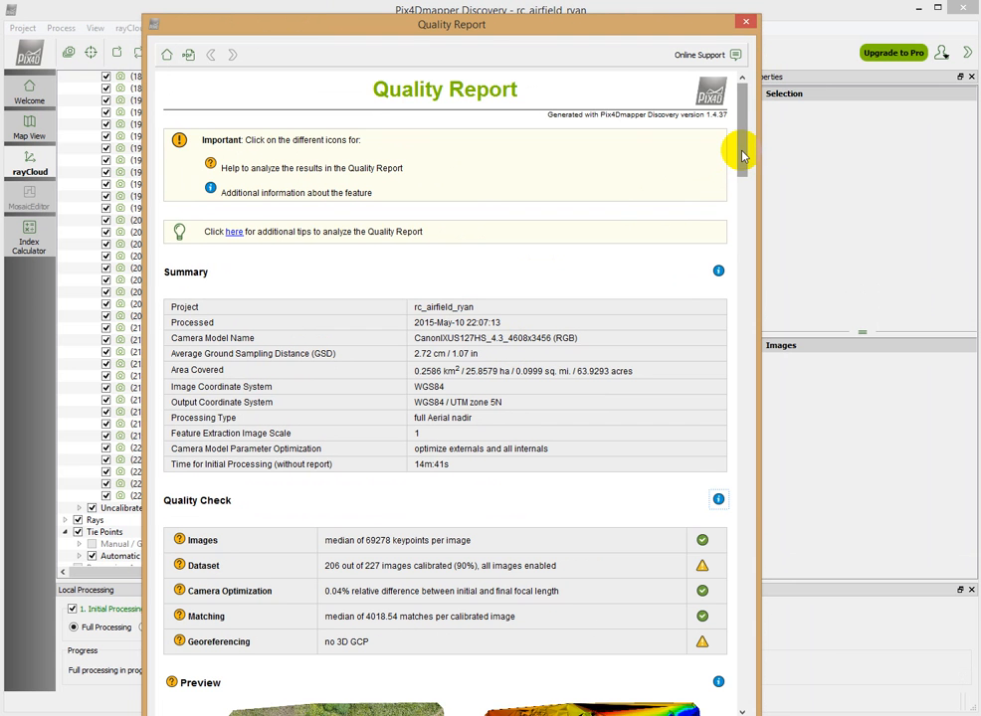
drag(743, 155, 750, 194)
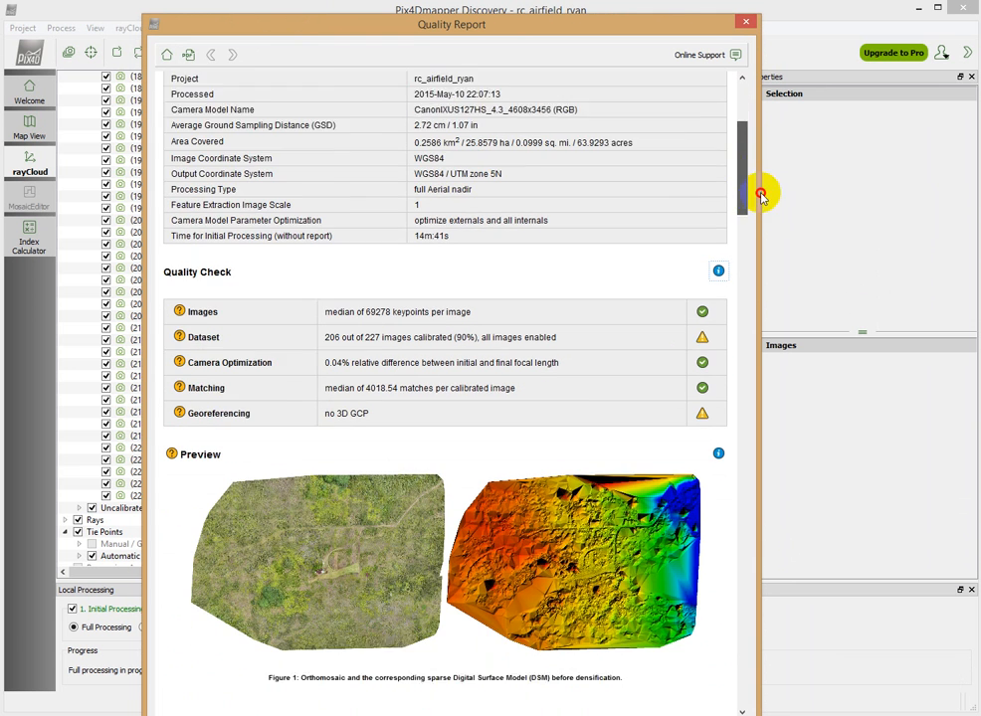
click(339, 521)
click(482, 301)
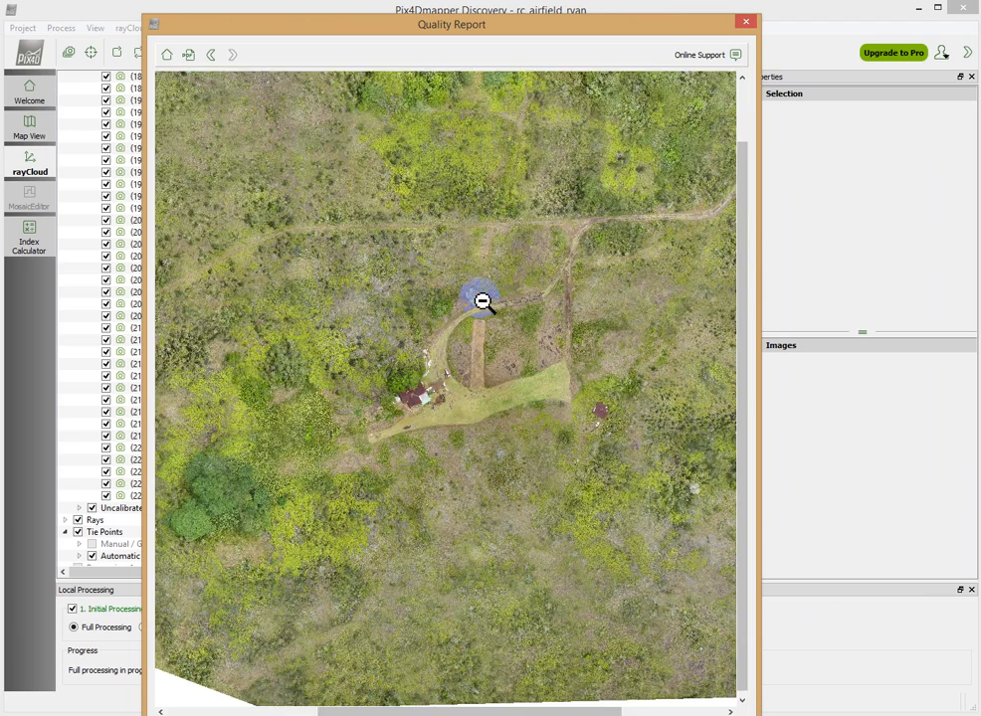
click(447, 386)
click(449, 346)
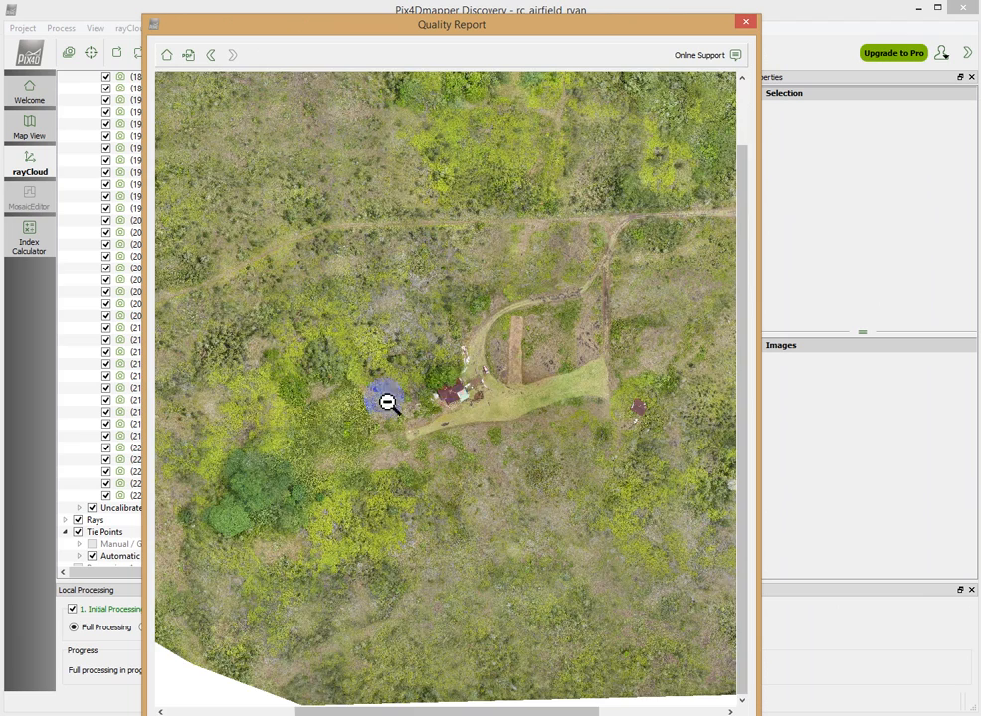
mouse_move(367, 708)
mouse_down()
mouse_move(353, 705)
mouse_move(567, 709)
mouse_up()
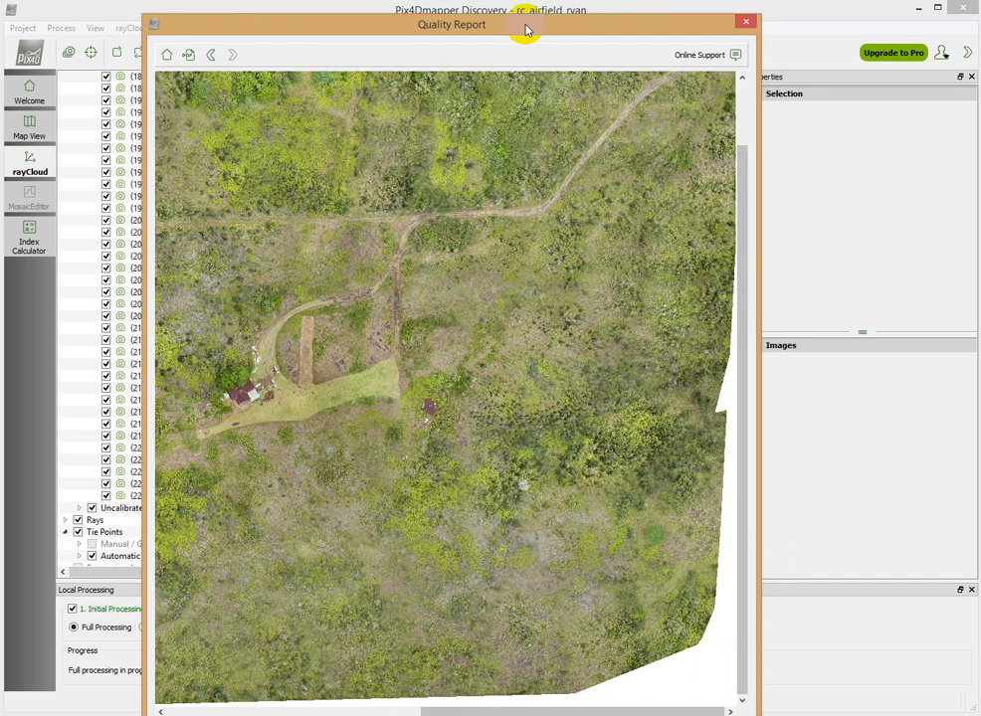
click(209, 60)
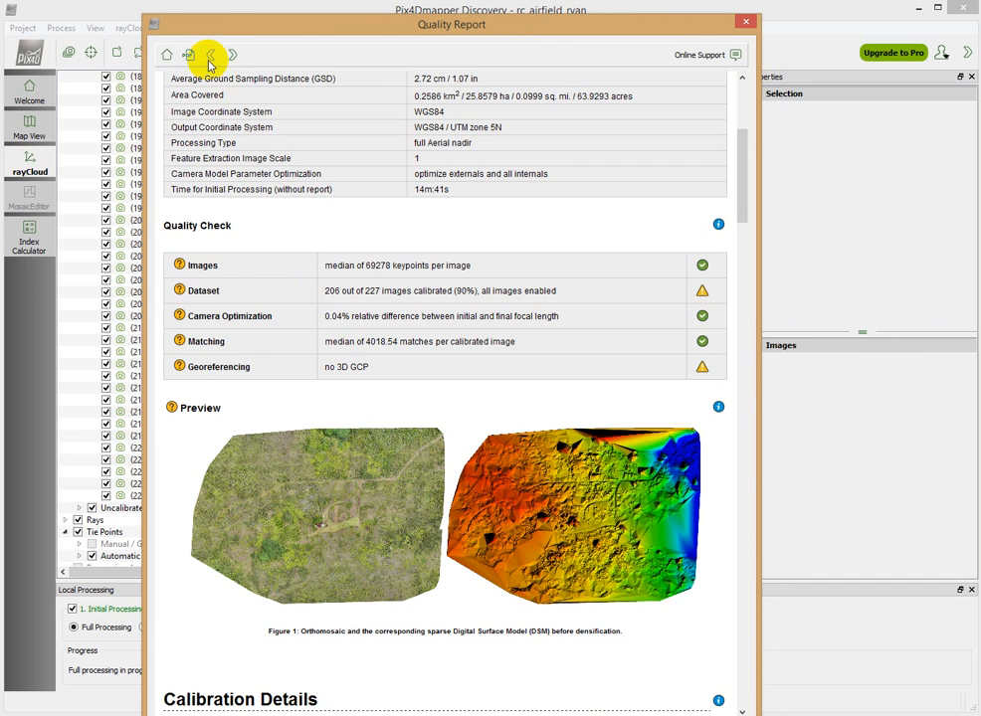
click(612, 532)
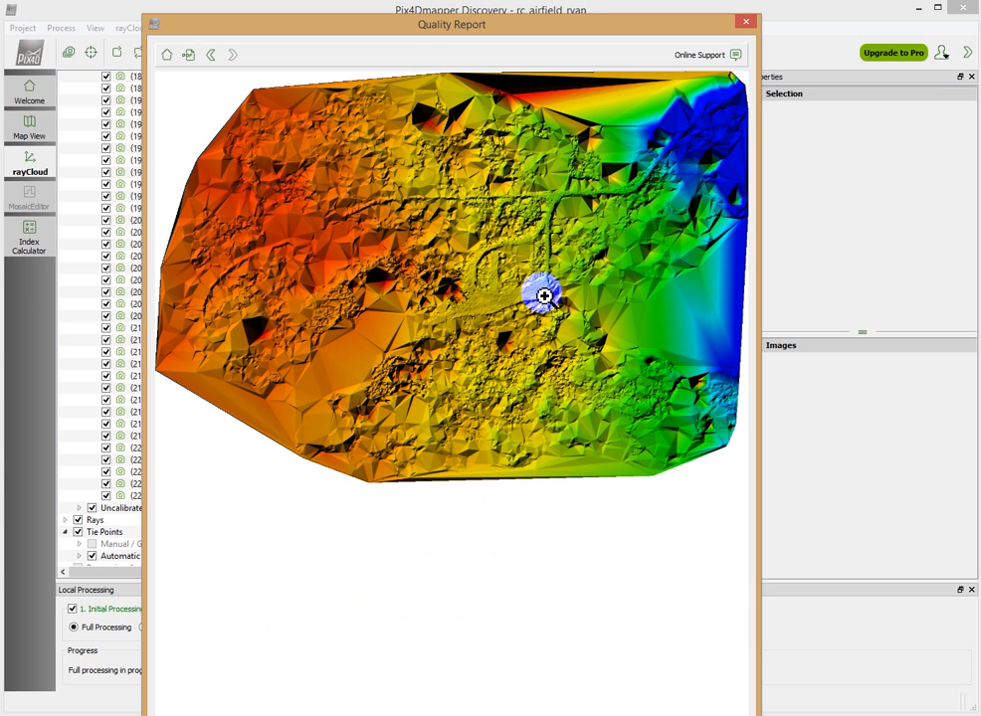
click(209, 54)
mouse_move(744, 199)
mouse_down()
mouse_move(756, 287)
mouse_move(743, 339)
mouse_up()
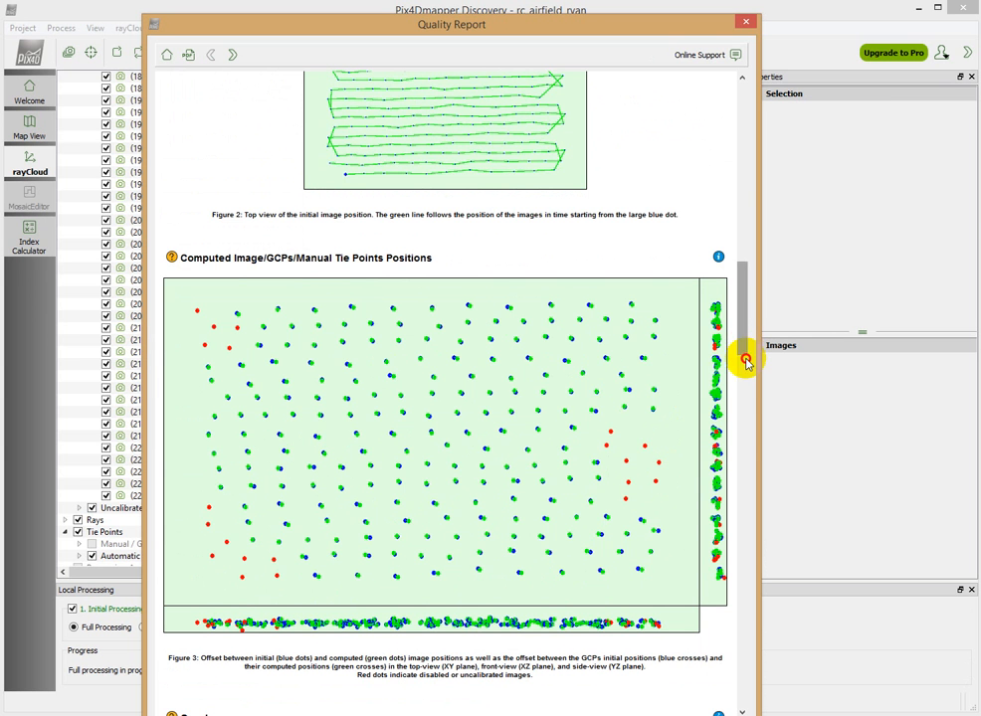
drag(745, 360, 756, 431)
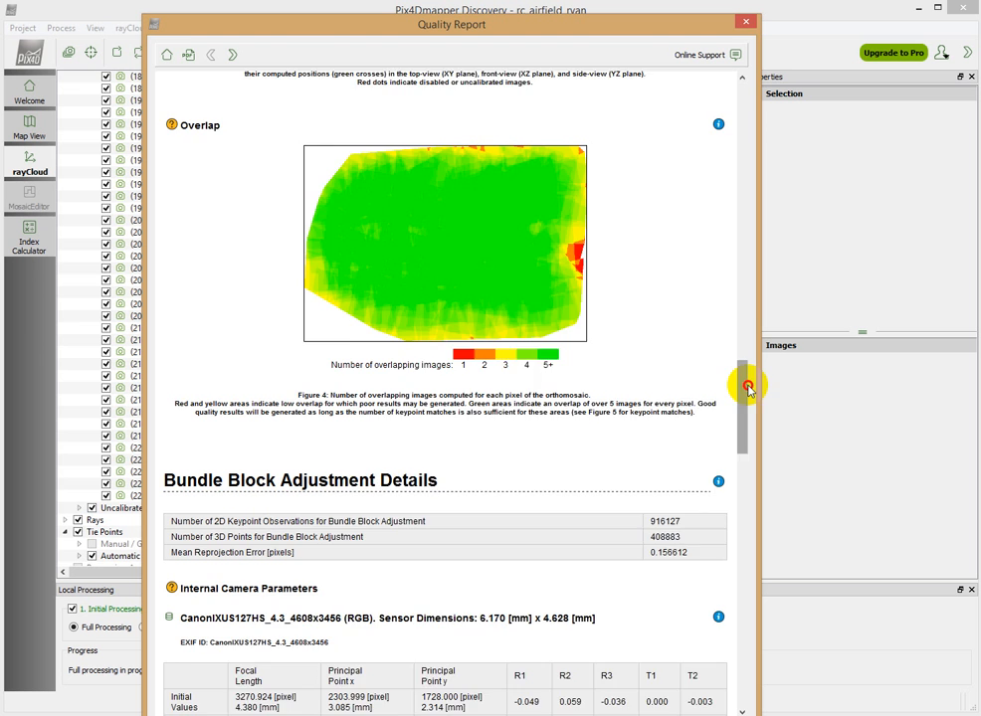
drag(748, 386, 749, 418)
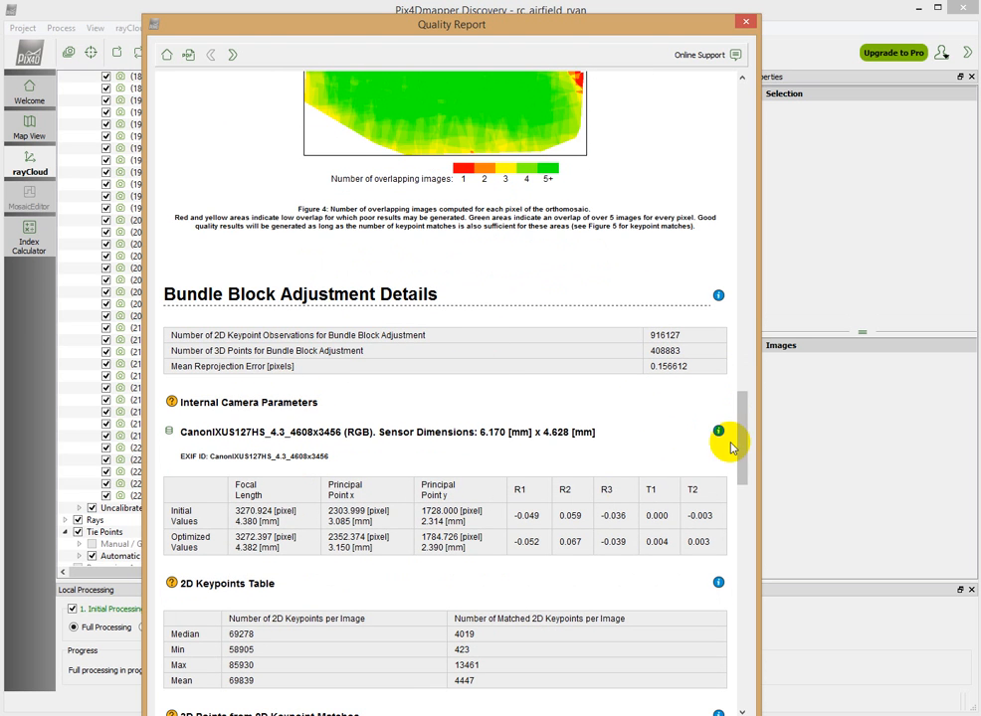
drag(742, 437, 746, 592)
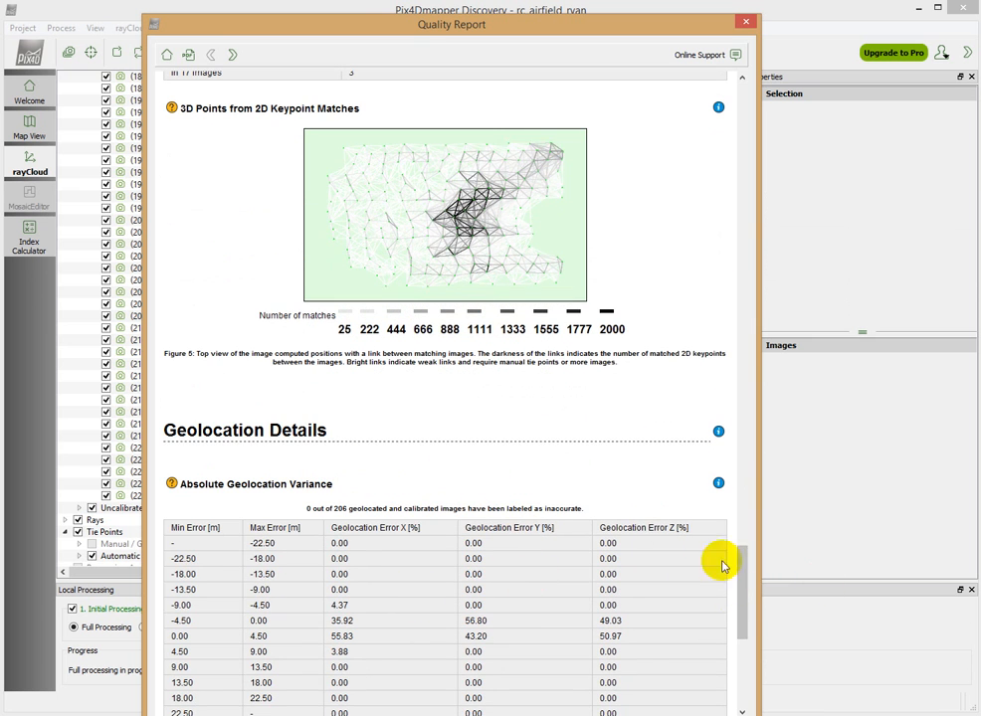
drag(747, 607, 746, 100)
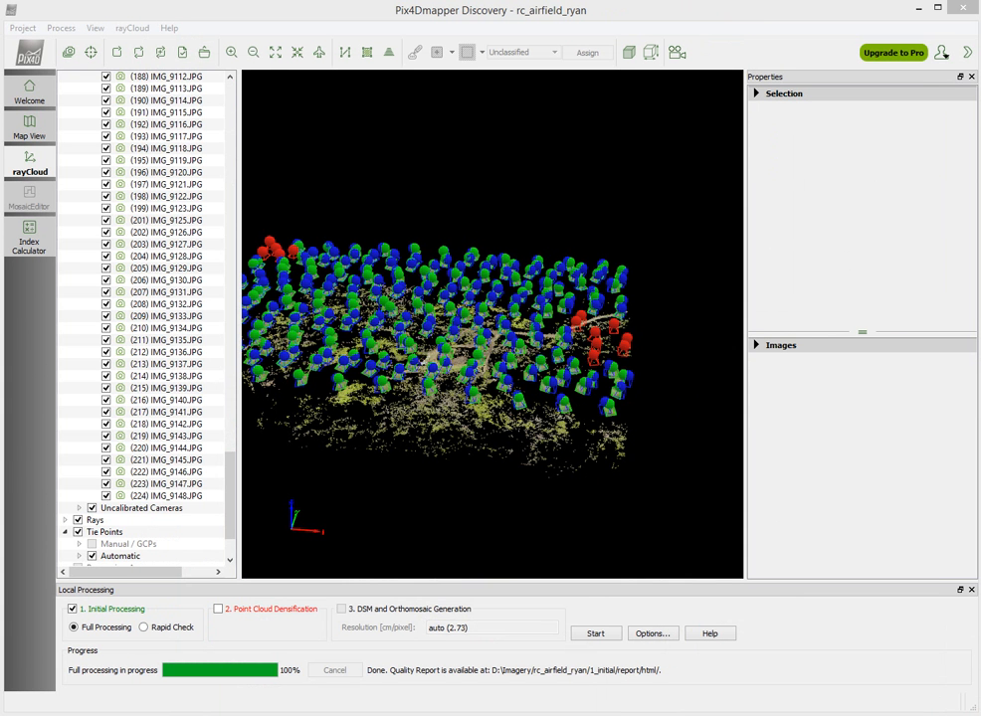
click(464, 448)
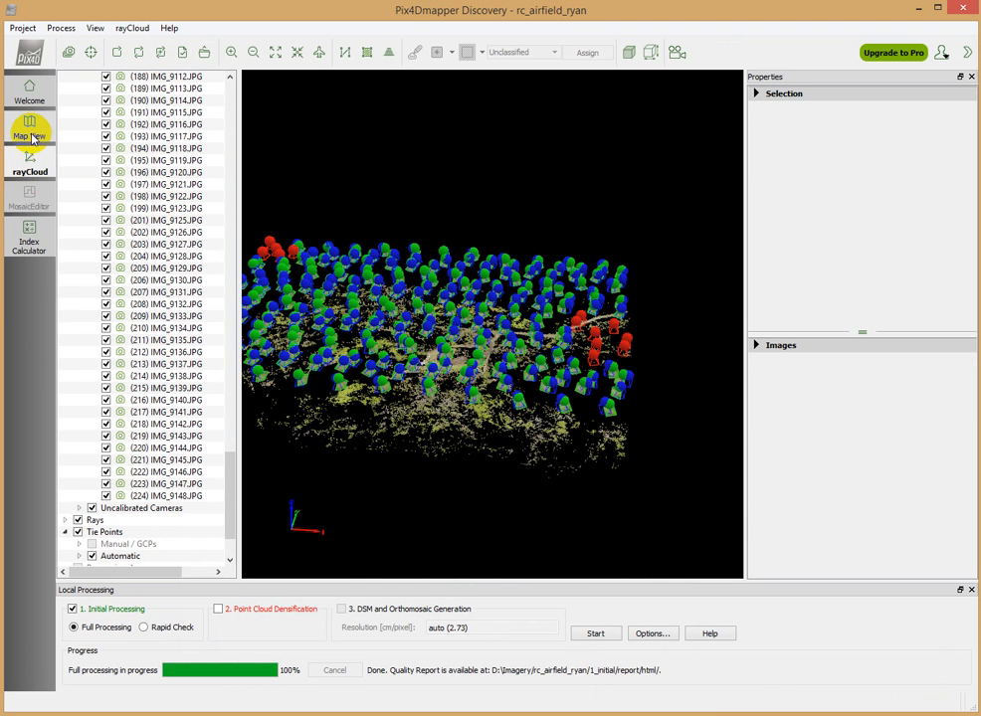
Step: Switch to the Map View showing the image positions on the satellite map
click(32, 135)
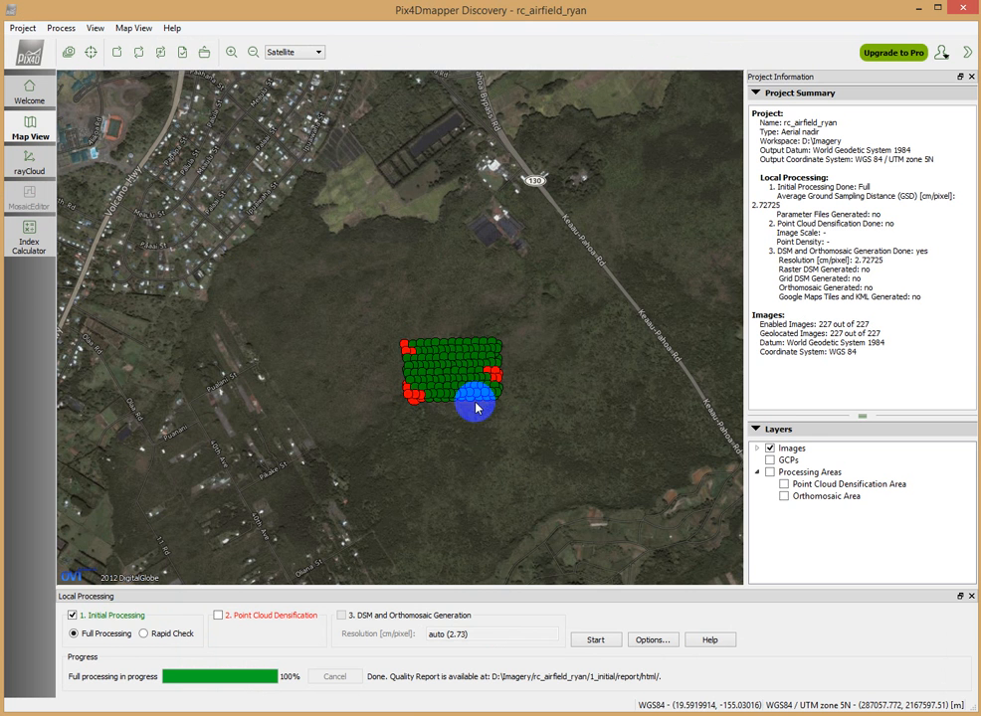
scroll(432, 376, up, 2)
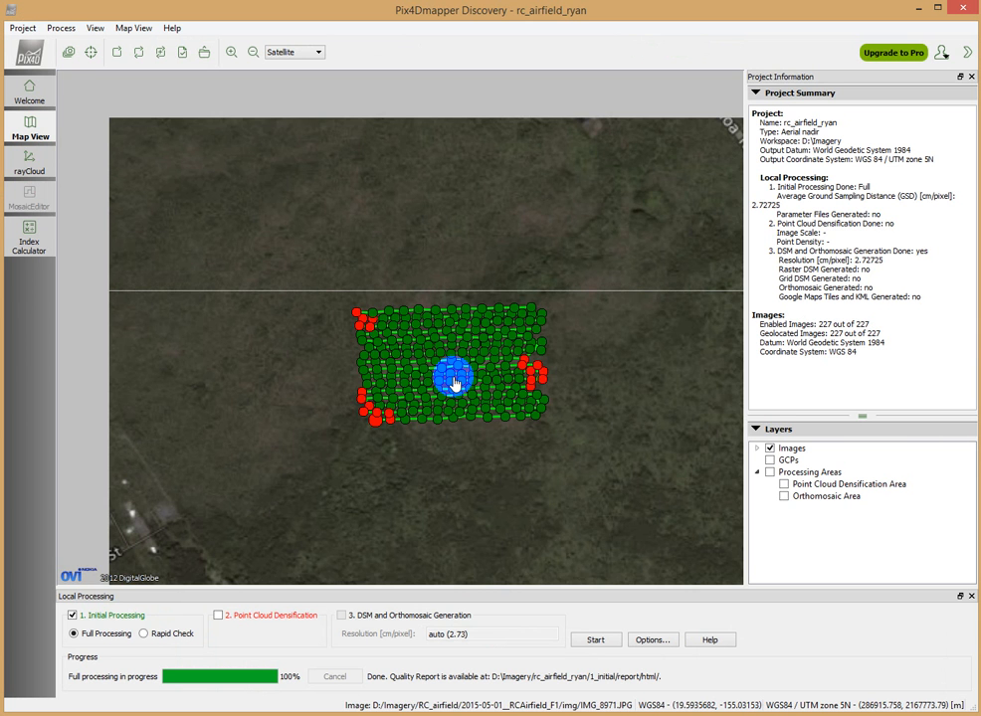
scroll(456, 381, up, 2)
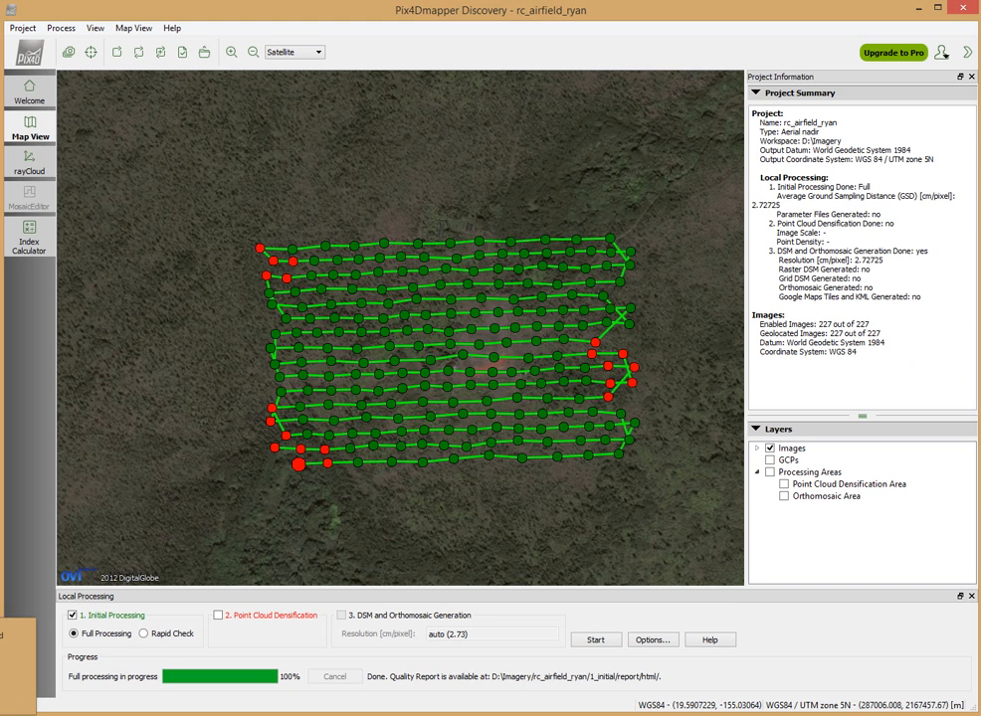
key(alt+Tab)
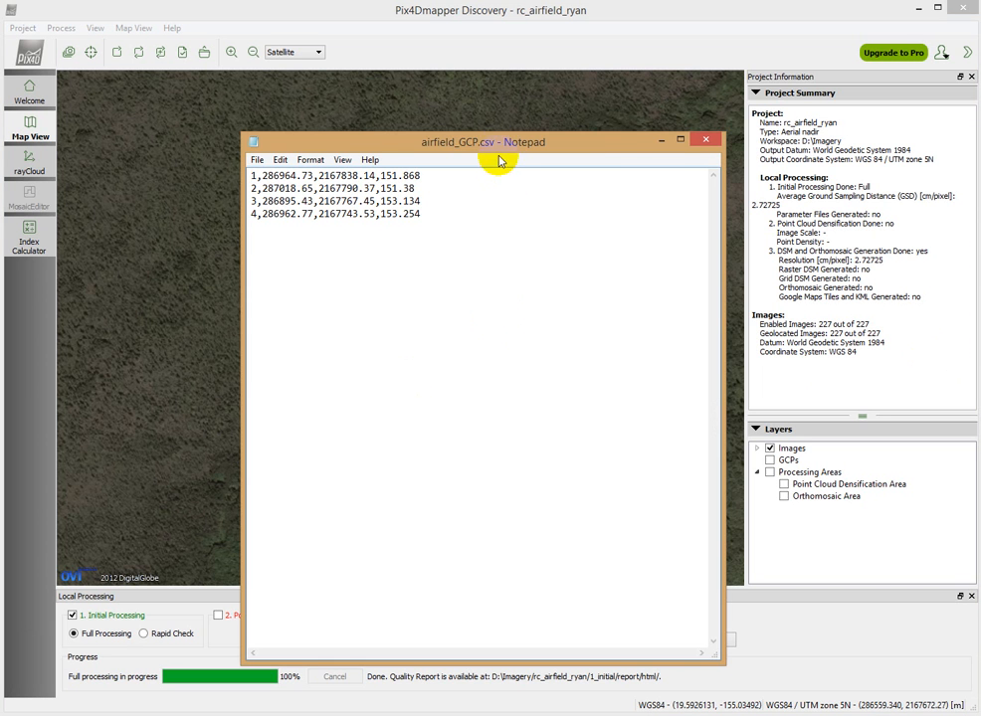
drag(500, 142, 473, 114)
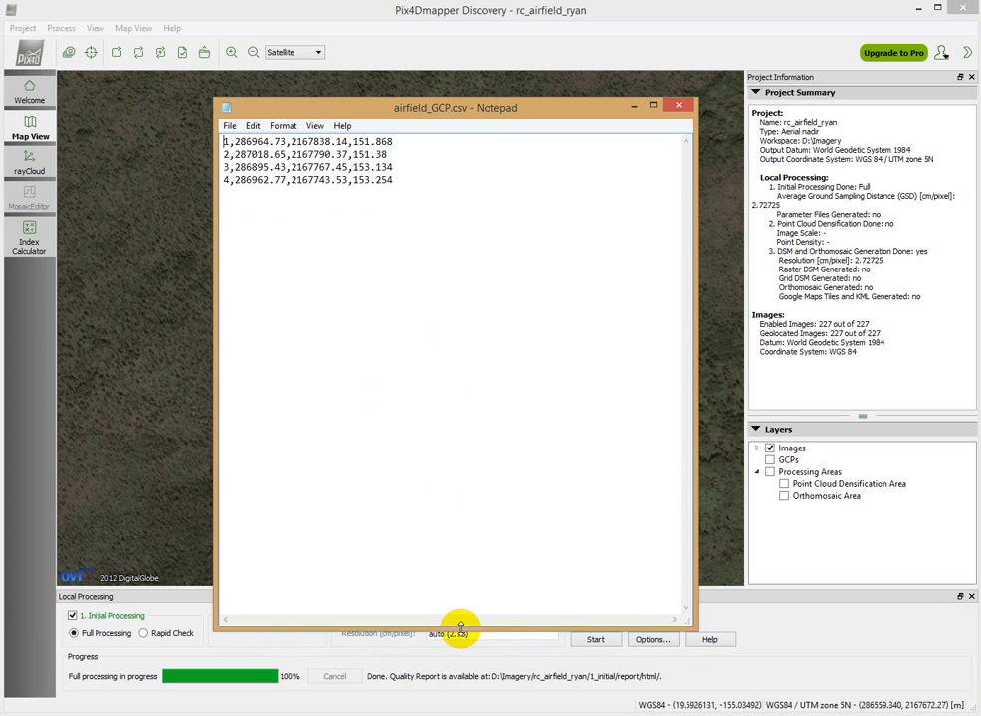
drag(439, 629, 440, 351)
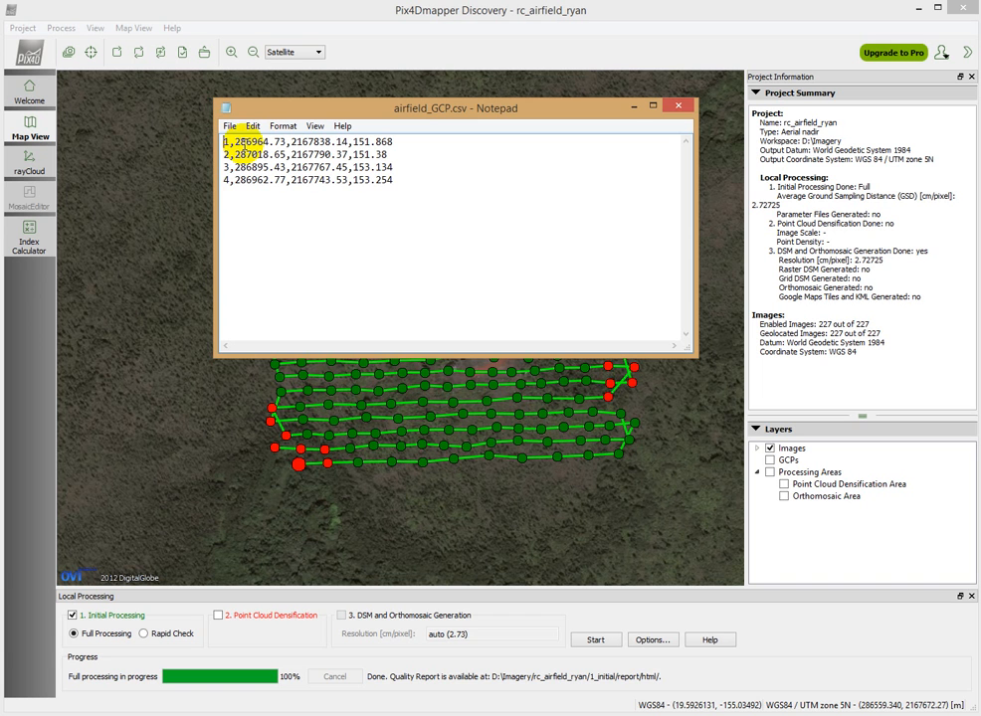
click(225, 143)
drag(235, 143, 287, 142)
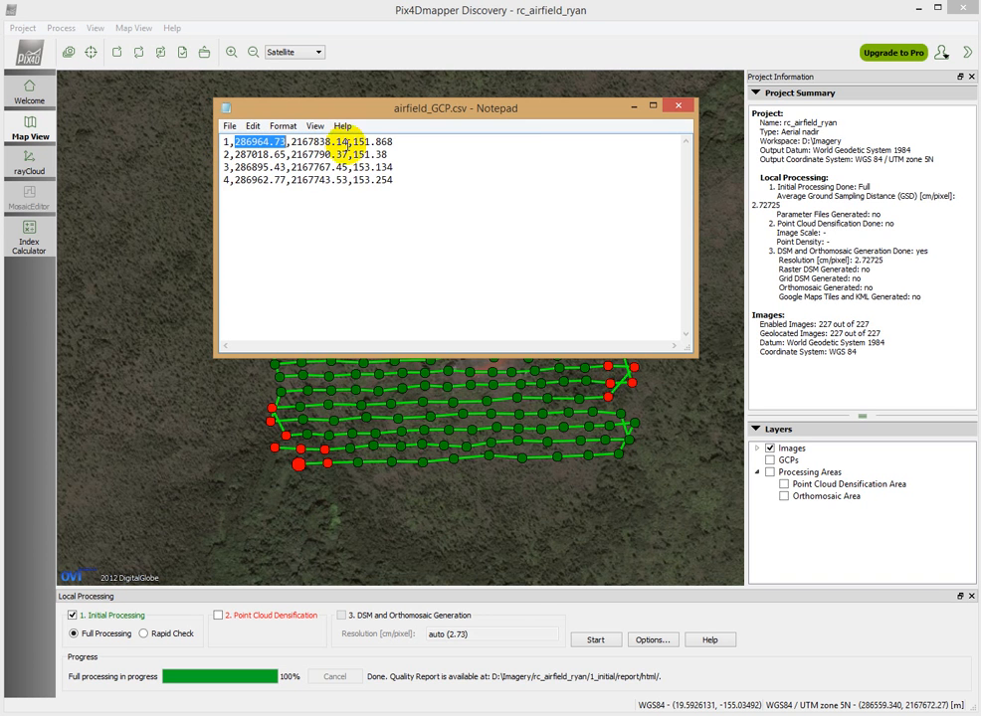
drag(352, 143, 394, 145)
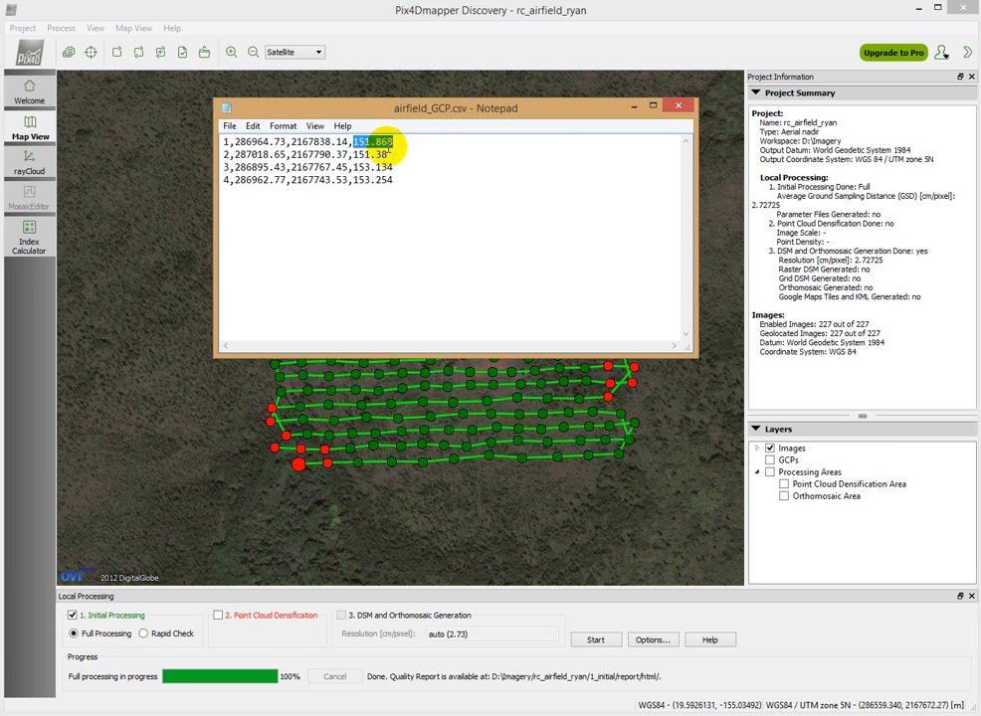
click(231, 157)
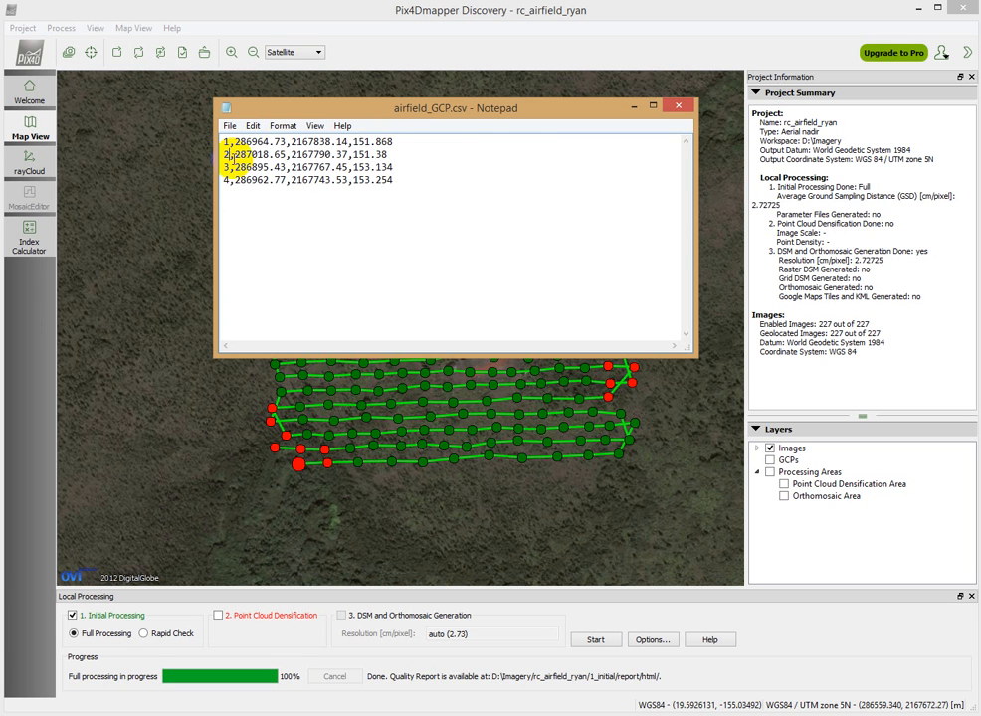
drag(234, 154, 283, 154)
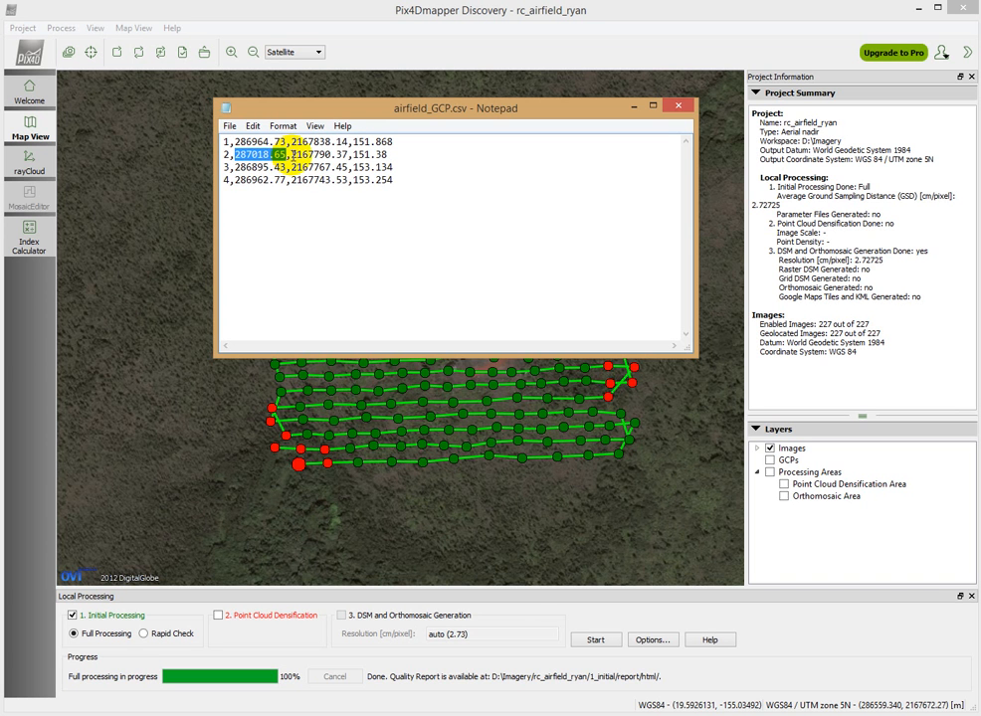
drag(292, 154, 386, 155)
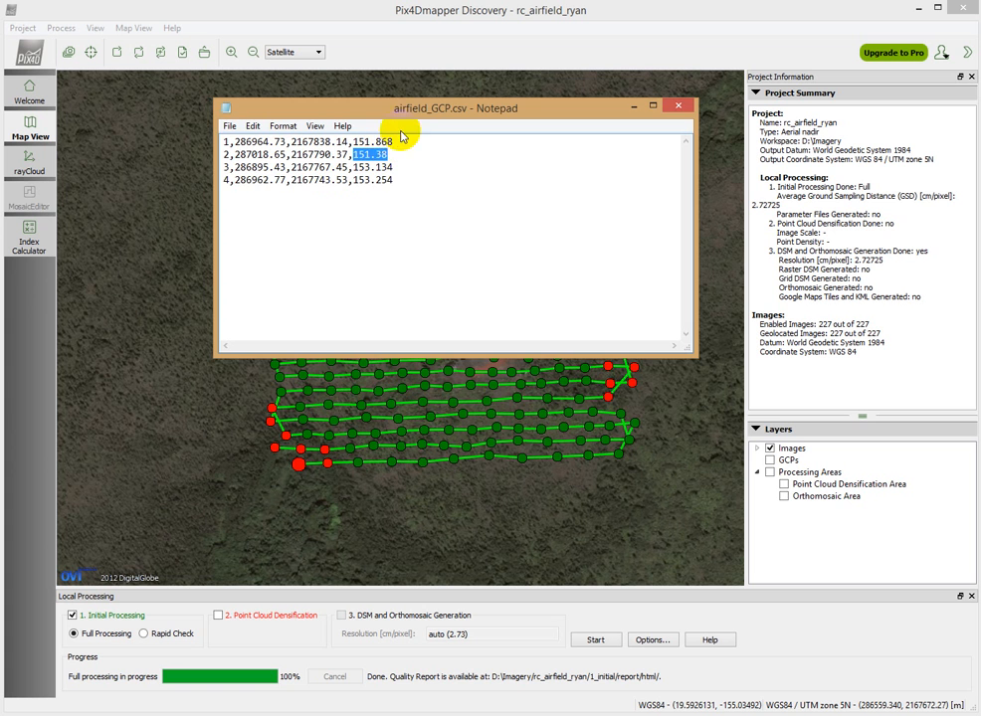
mouse_move(415, 110)
mouse_down()
mouse_move(415, 122)
mouse_move(403, 118)
mouse_up()
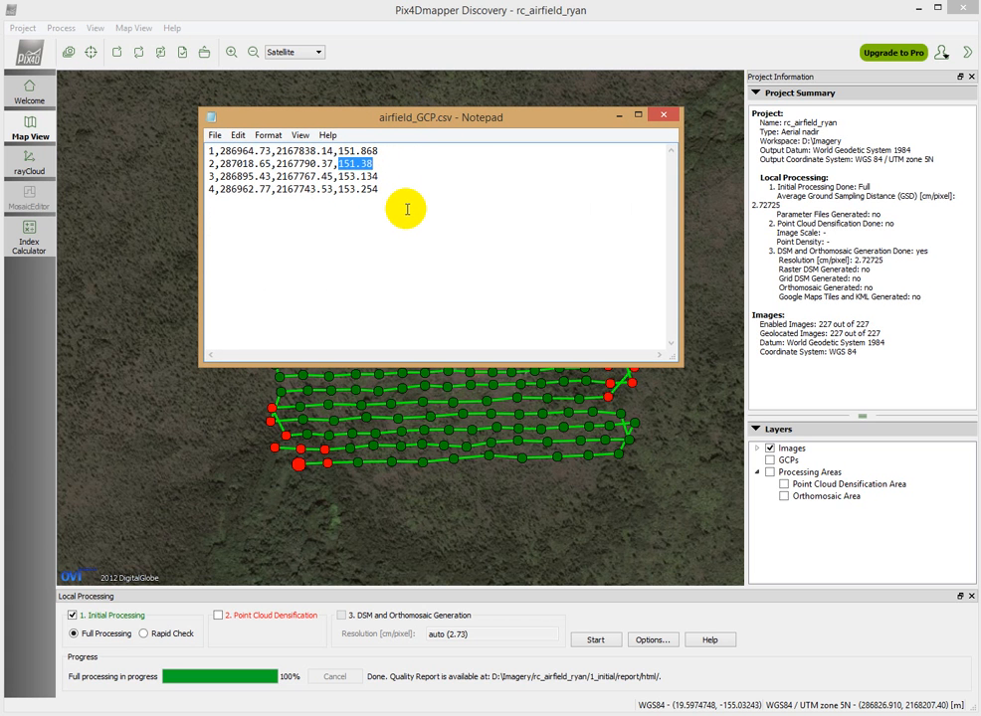
click(619, 115)
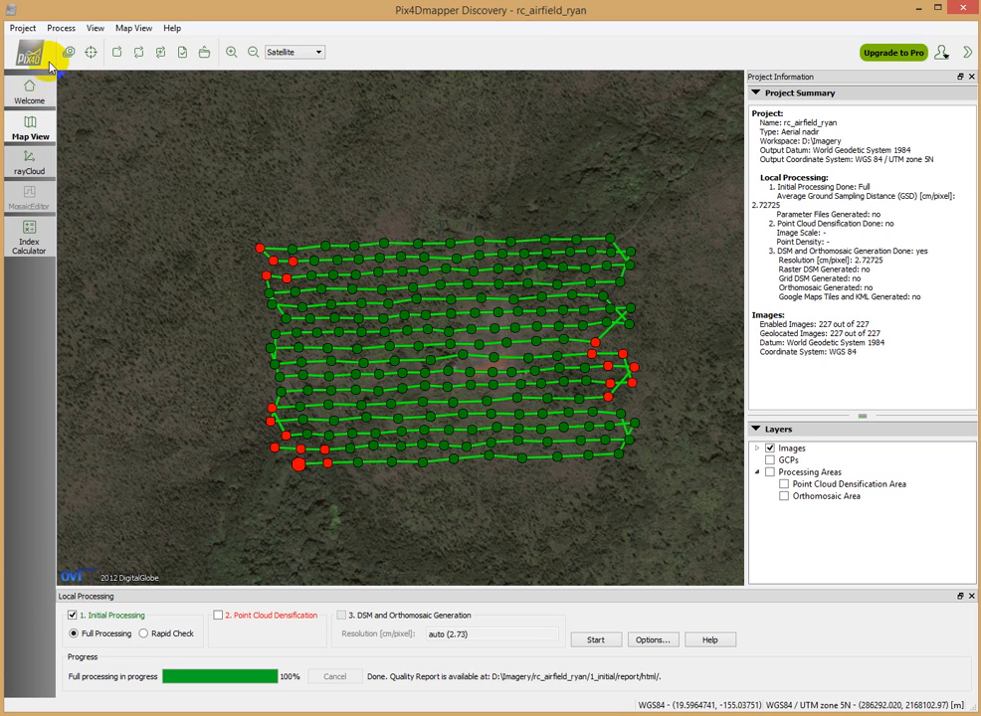
Step: Open the GCP/Manual Tie Point Manager from the Project menu
click(61, 28)
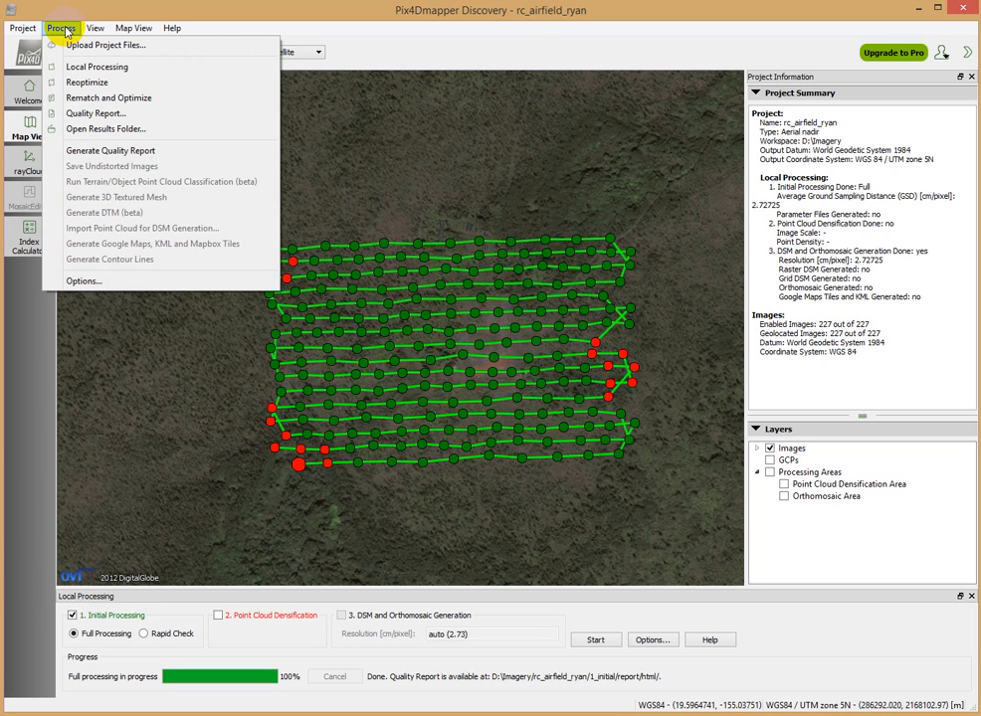
mouse_move(23, 28)
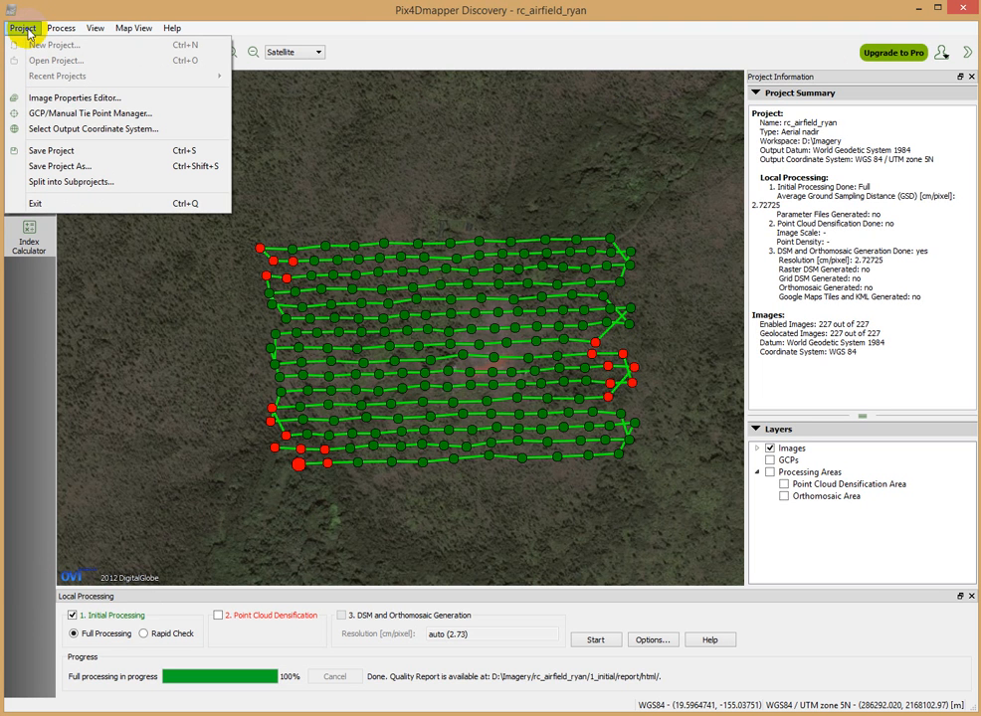
click(41, 117)
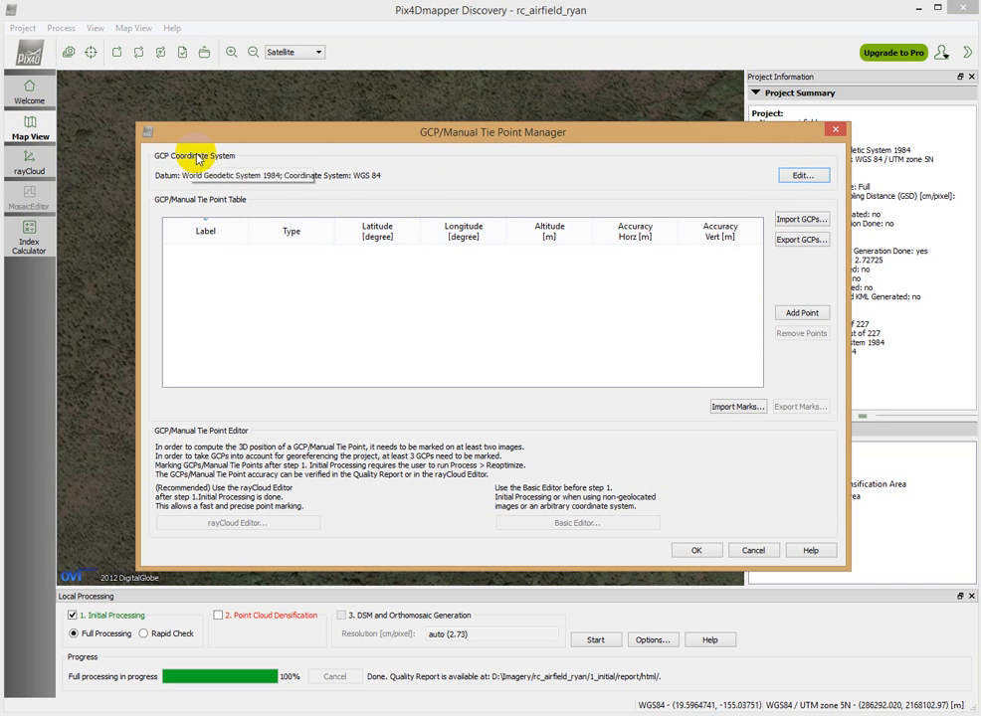
Step: Edit the GCP coordinate system and scroll the list of systems to the UTM zones
click(802, 175)
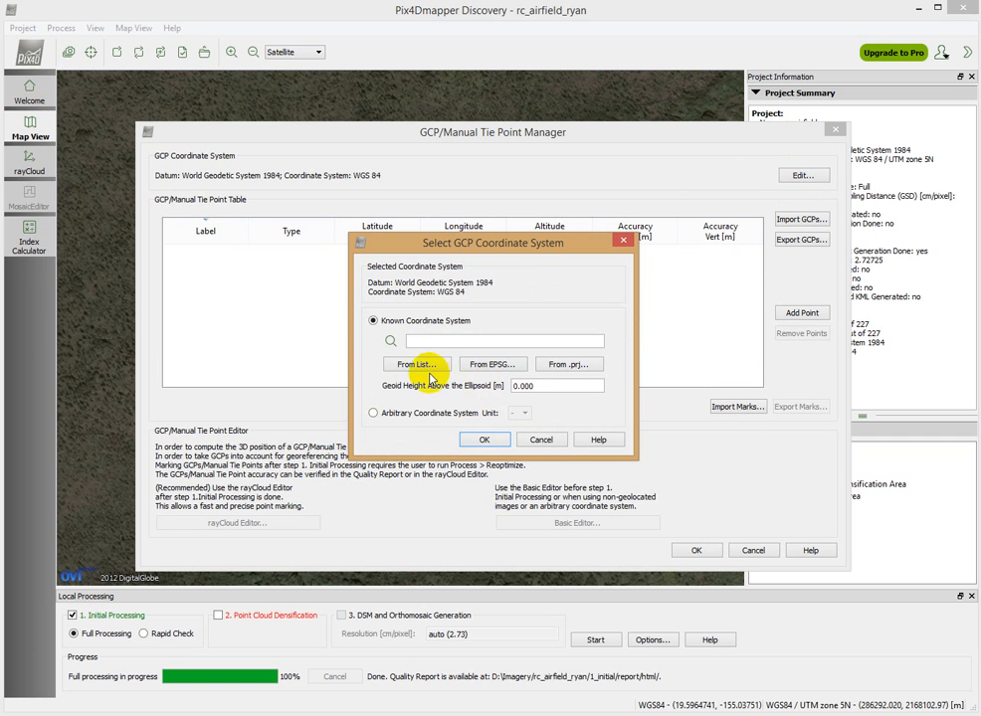
click(417, 364)
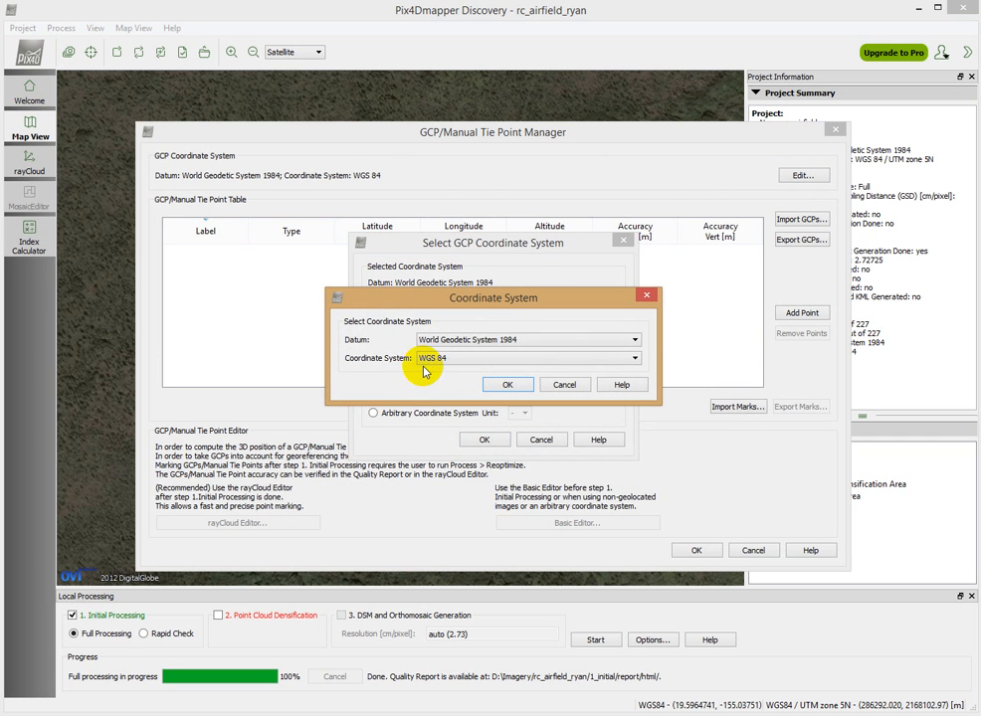
click(634, 358)
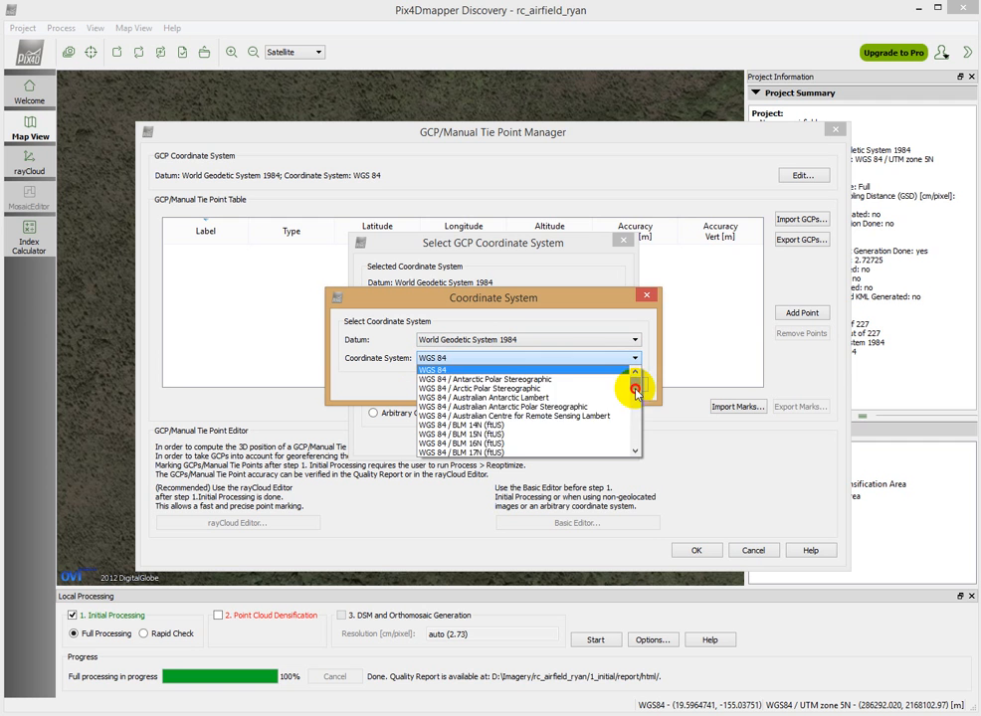
drag(636, 390, 642, 434)
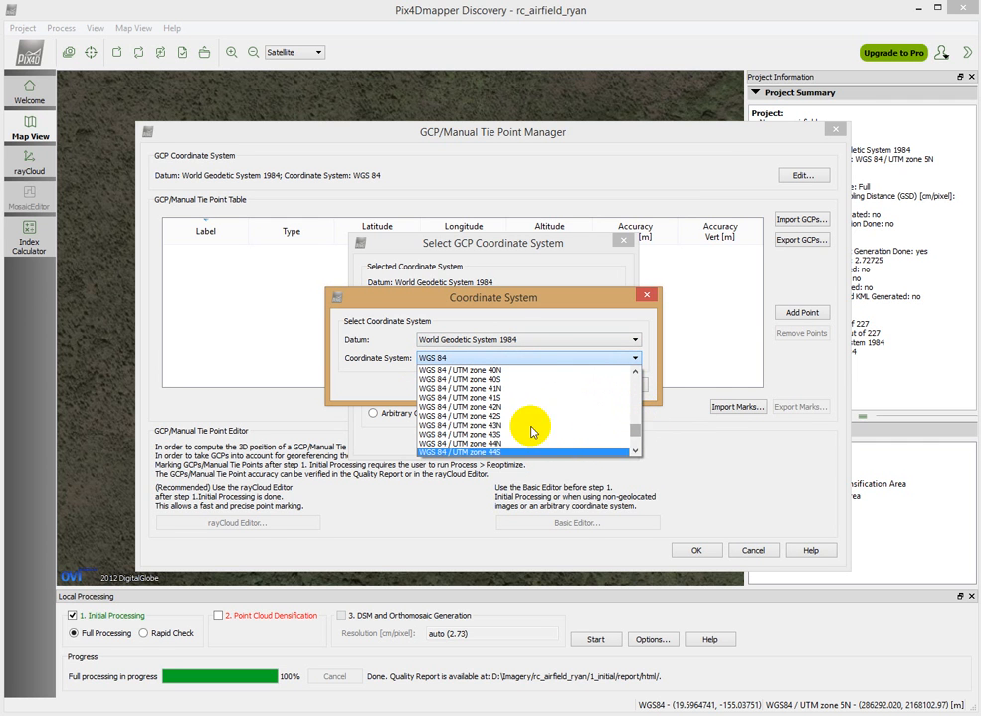
click(635, 372)
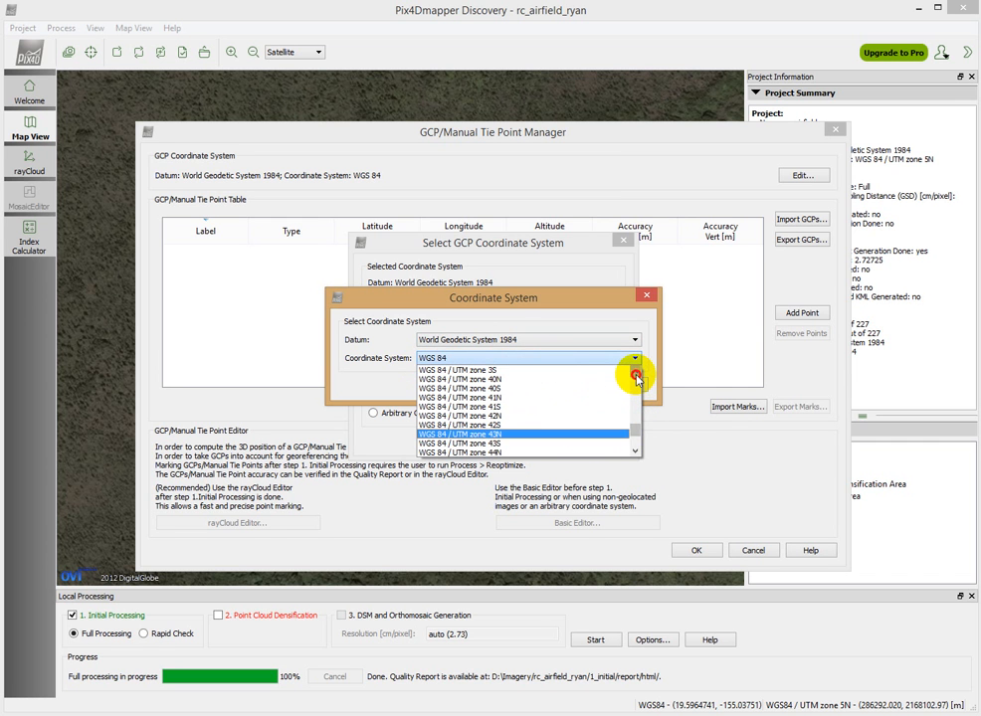
click(635, 372)
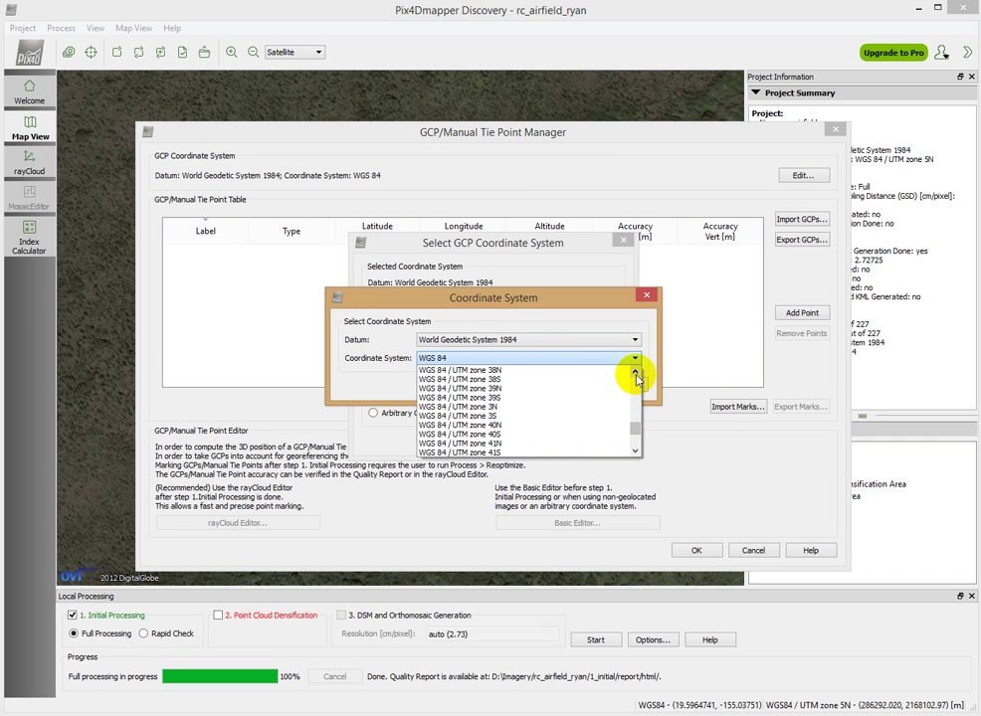
click(635, 452)
click(635, 452)
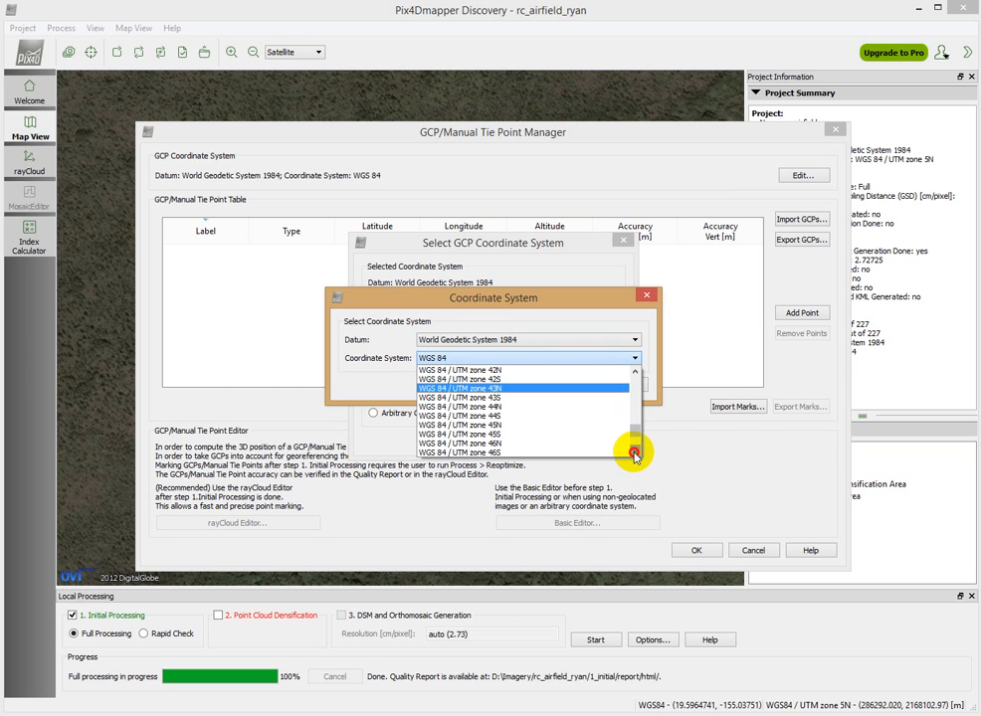
click(635, 454)
click(634, 454)
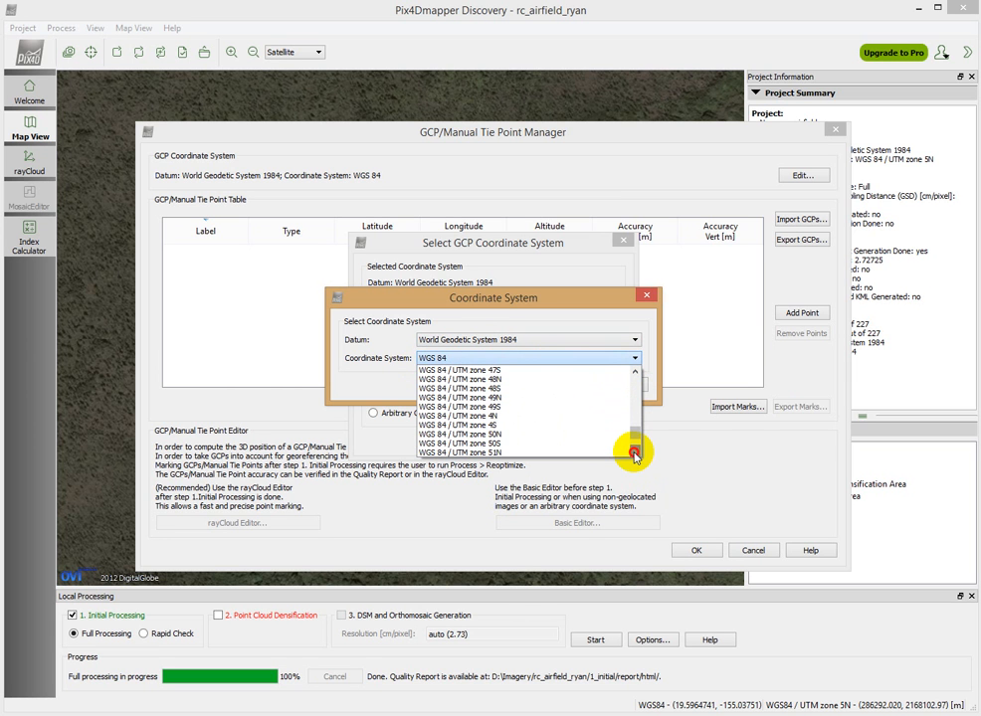
click(635, 453)
click(635, 453)
click(635, 453)
click(635, 453)
click(635, 454)
click(634, 454)
click(635, 454)
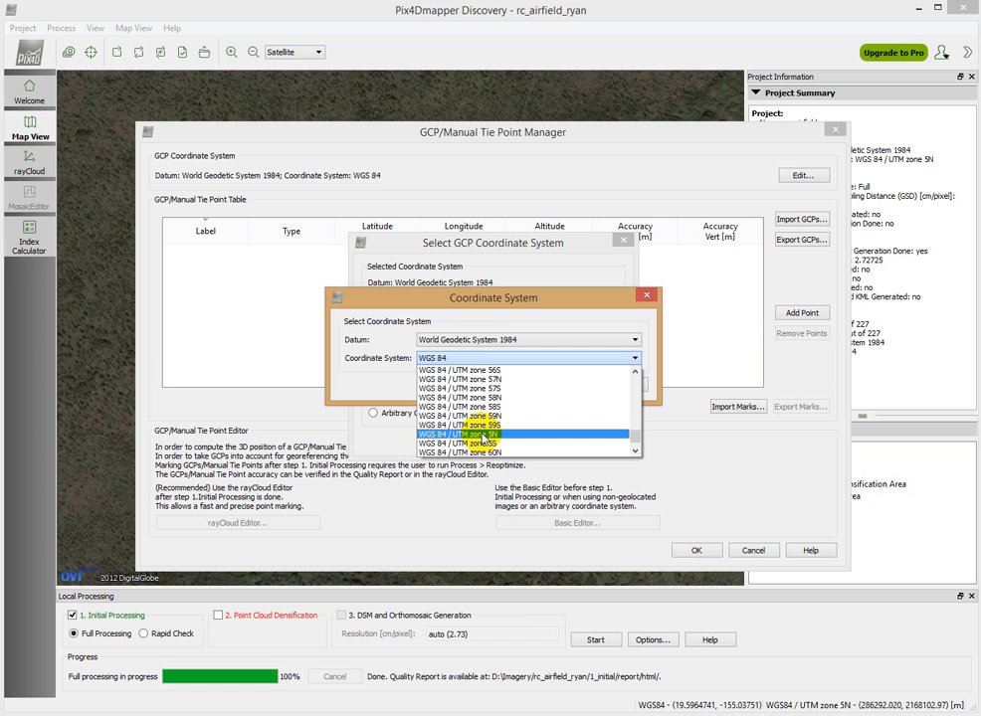
Step: Choose WGS 84 / UTM zone 5N and apply it as the GCP coordinate system
click(485, 436)
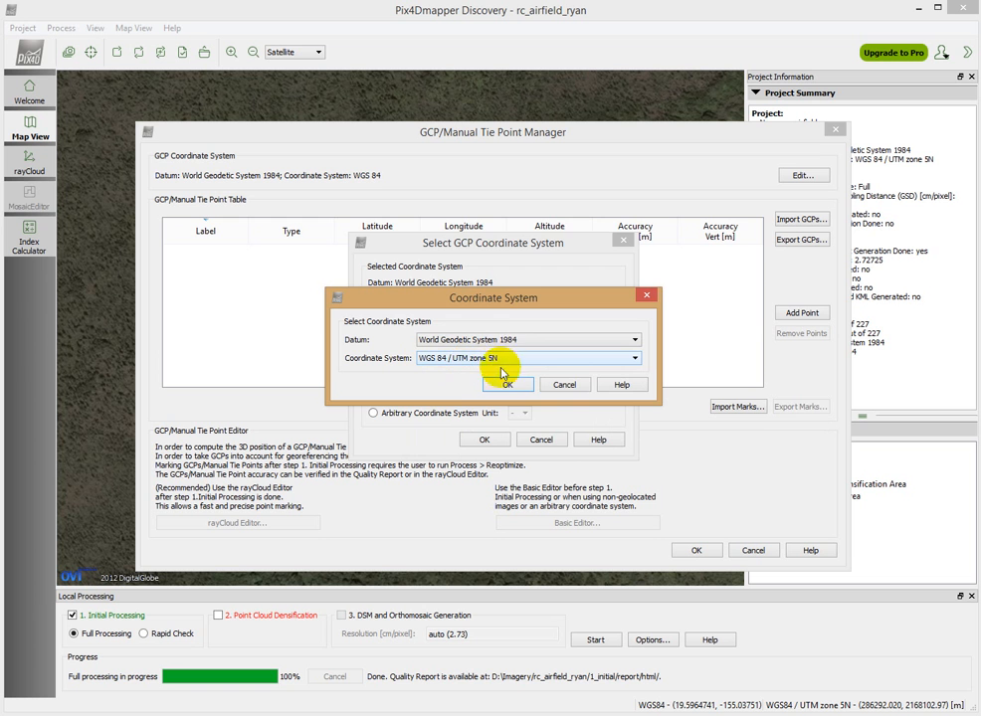
click(510, 385)
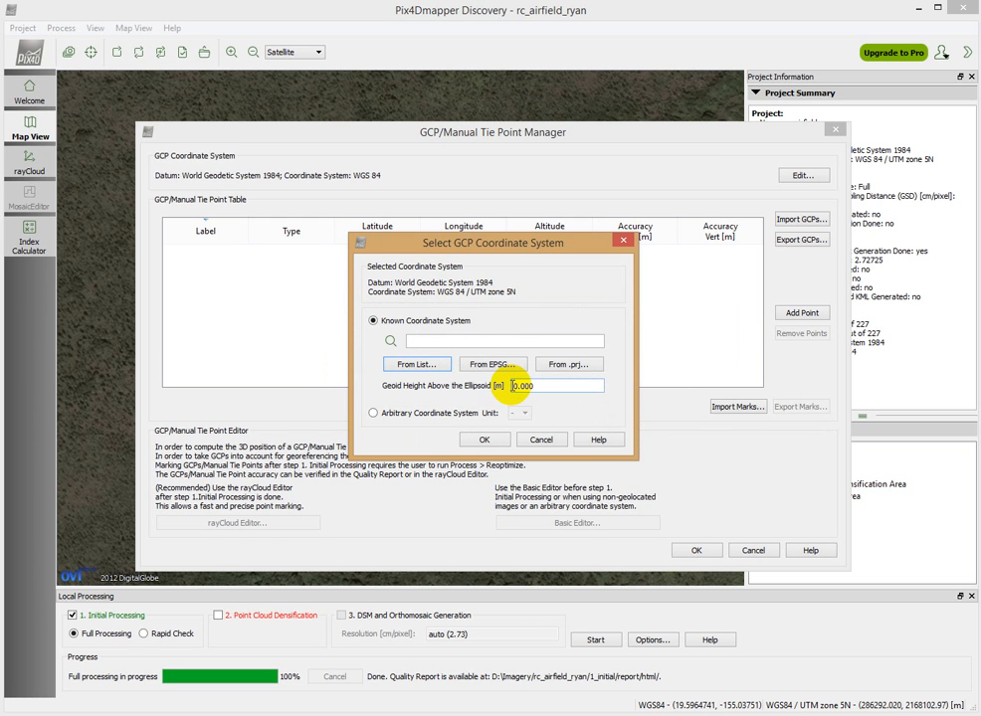
click(485, 441)
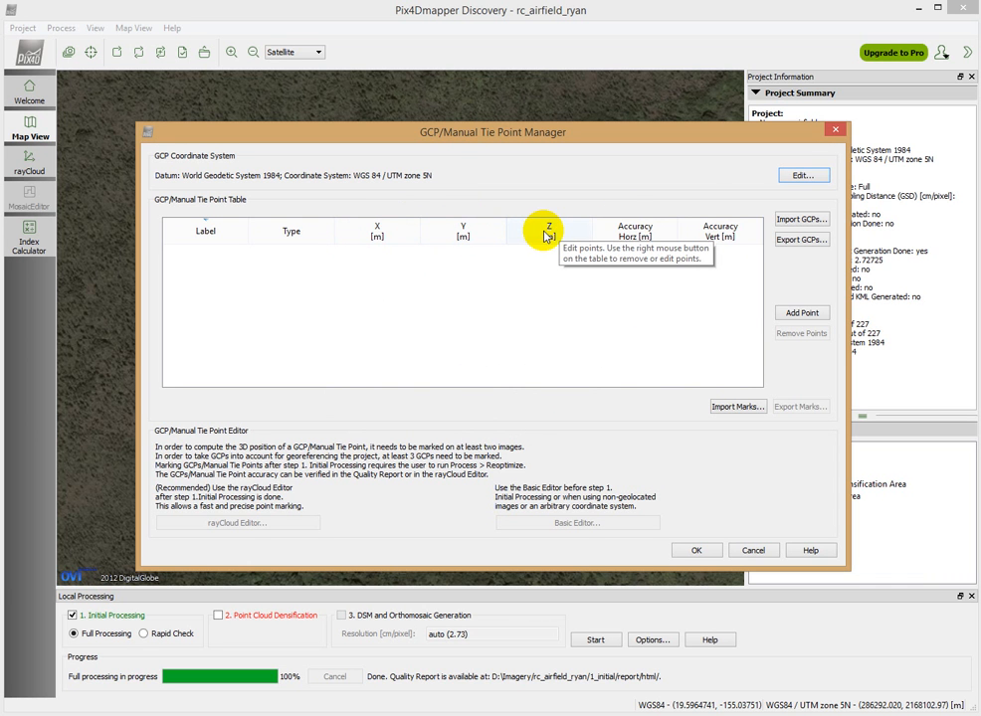
Step: Import the four GCPs from RC_airfield/airfield_GCP.csv
click(801, 219)
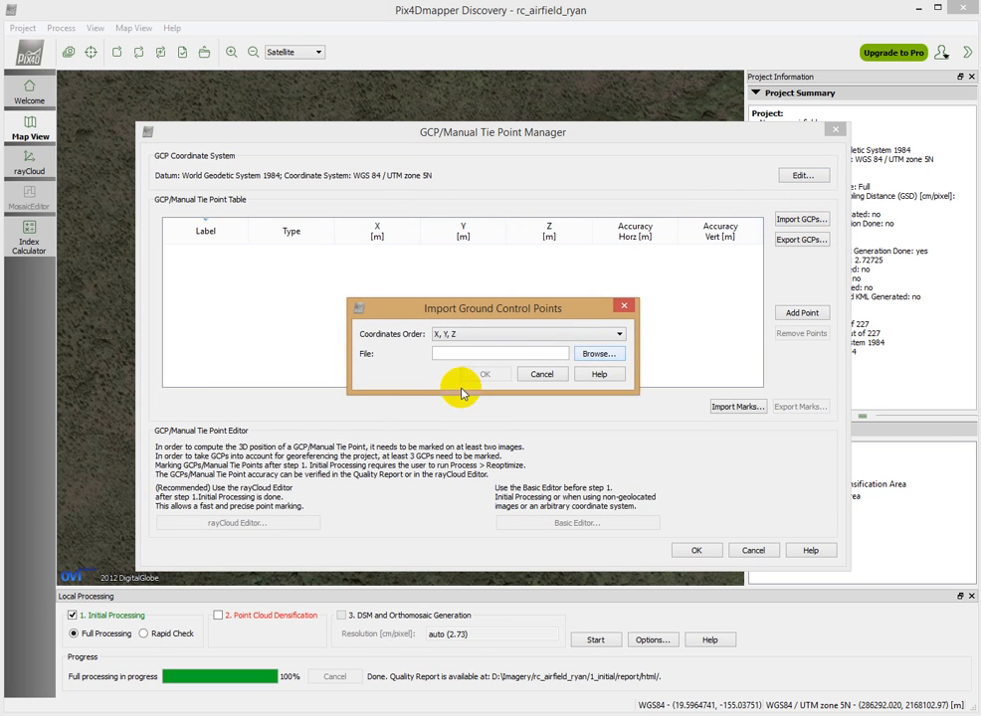
click(598, 354)
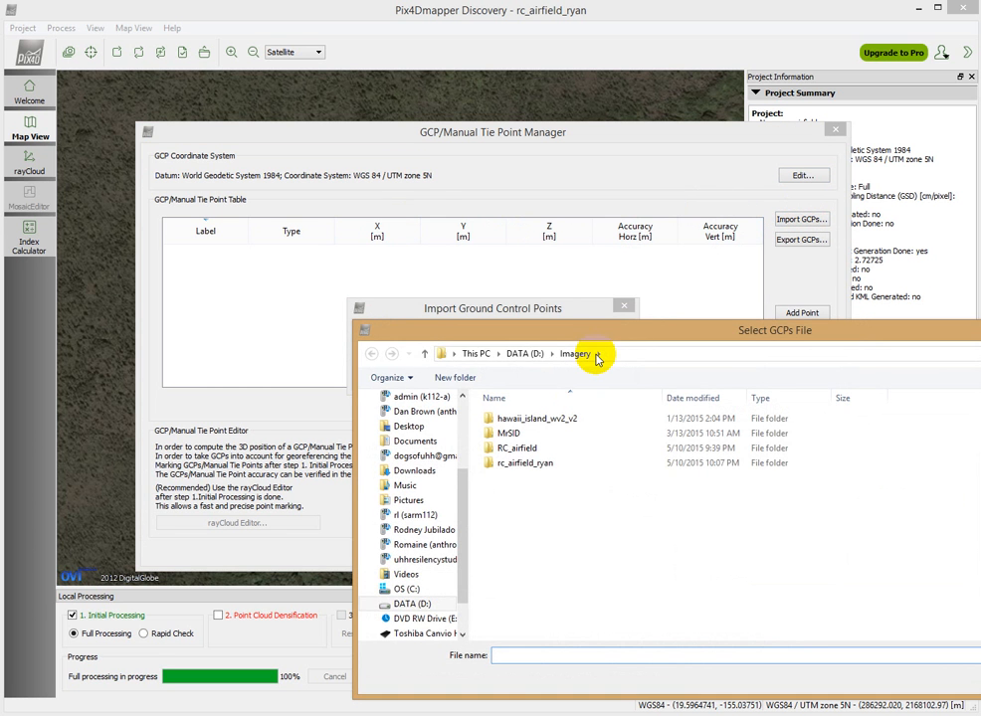
click(518, 449)
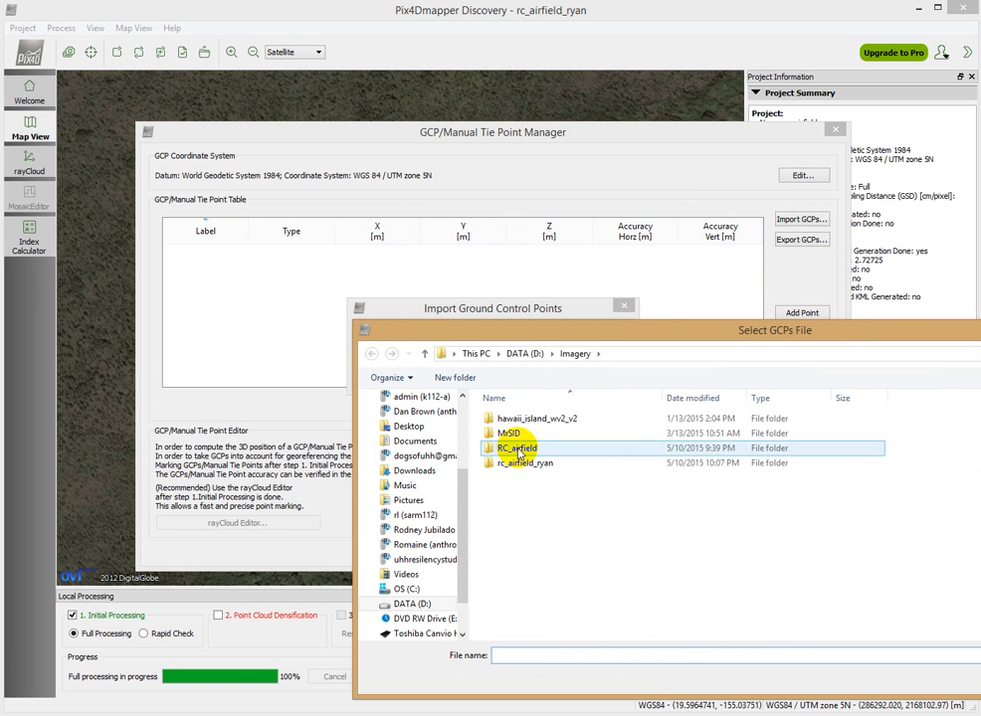
double_click(517, 449)
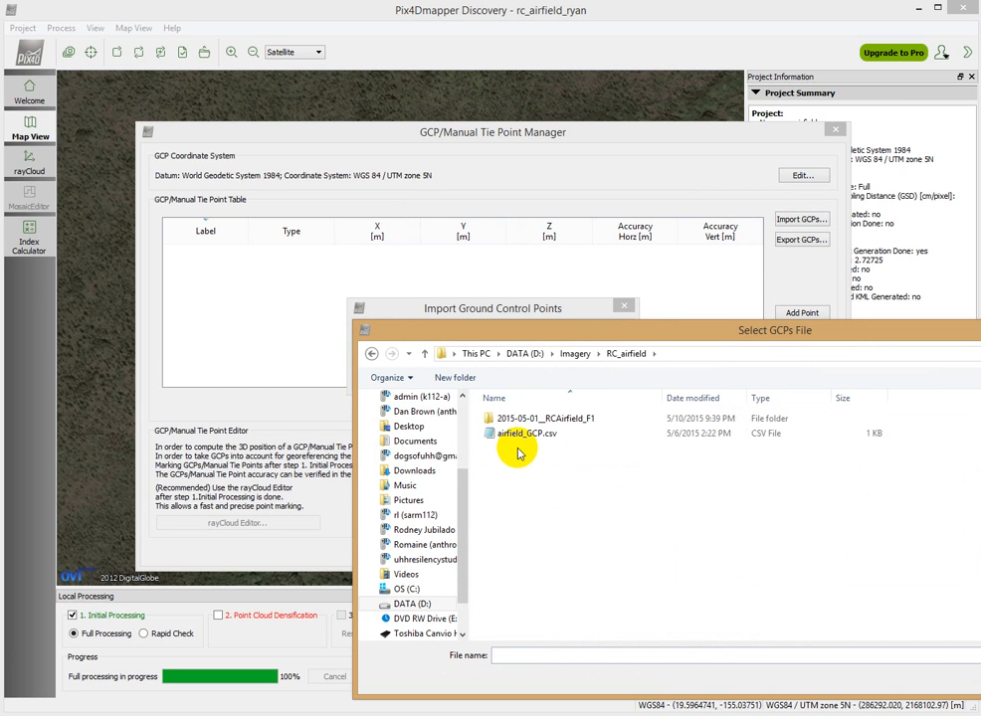
click(520, 436)
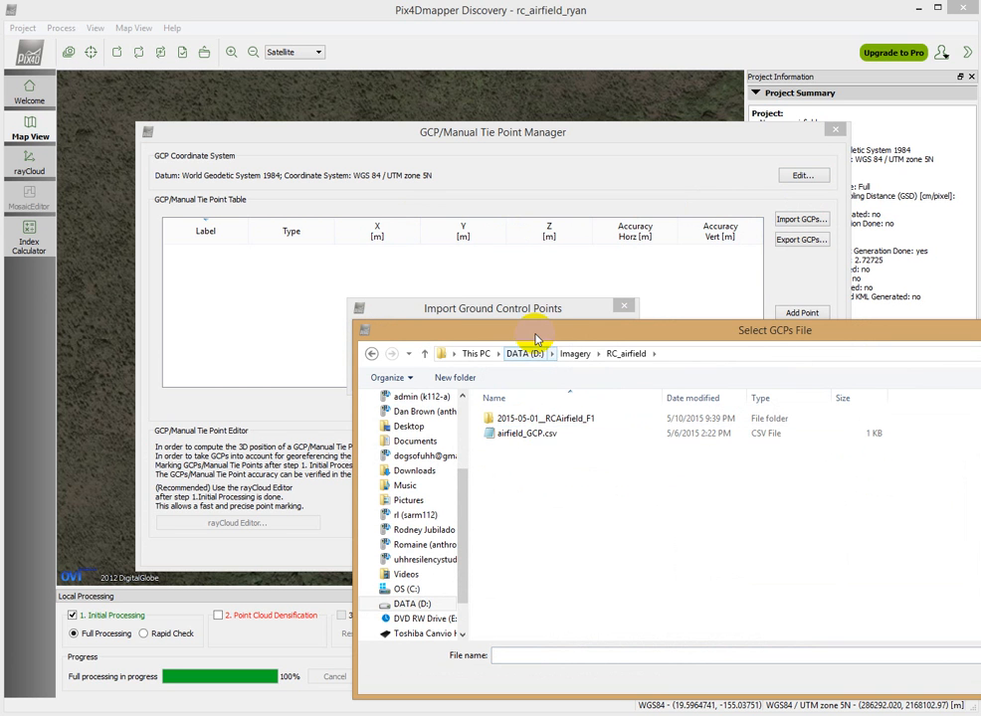
drag(528, 331, 257, 164)
click(239, 263)
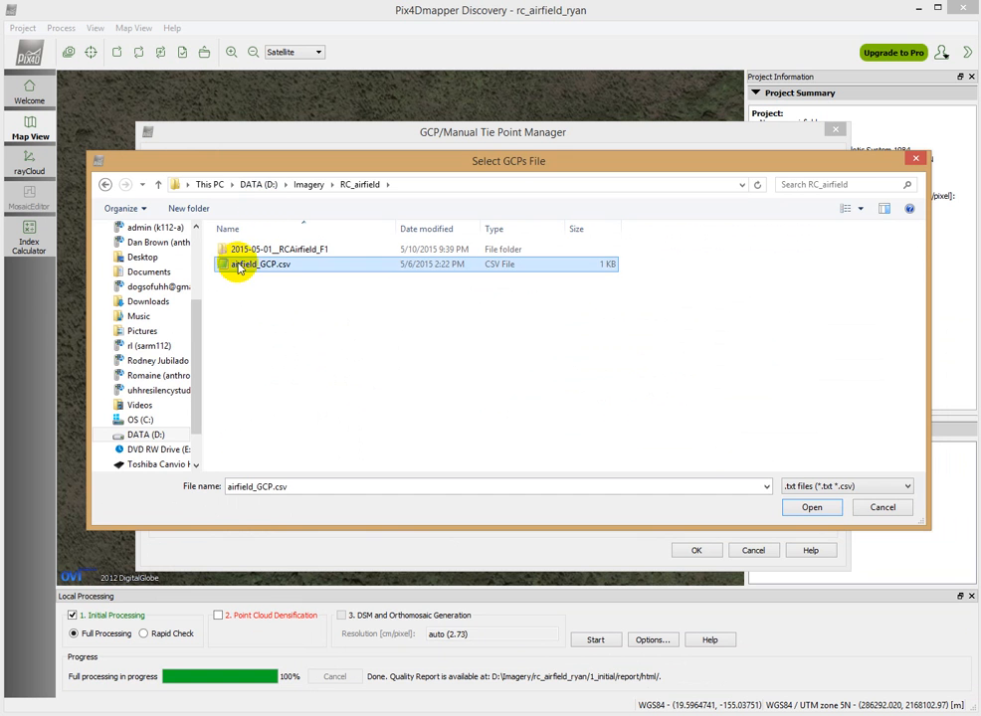
click(812, 509)
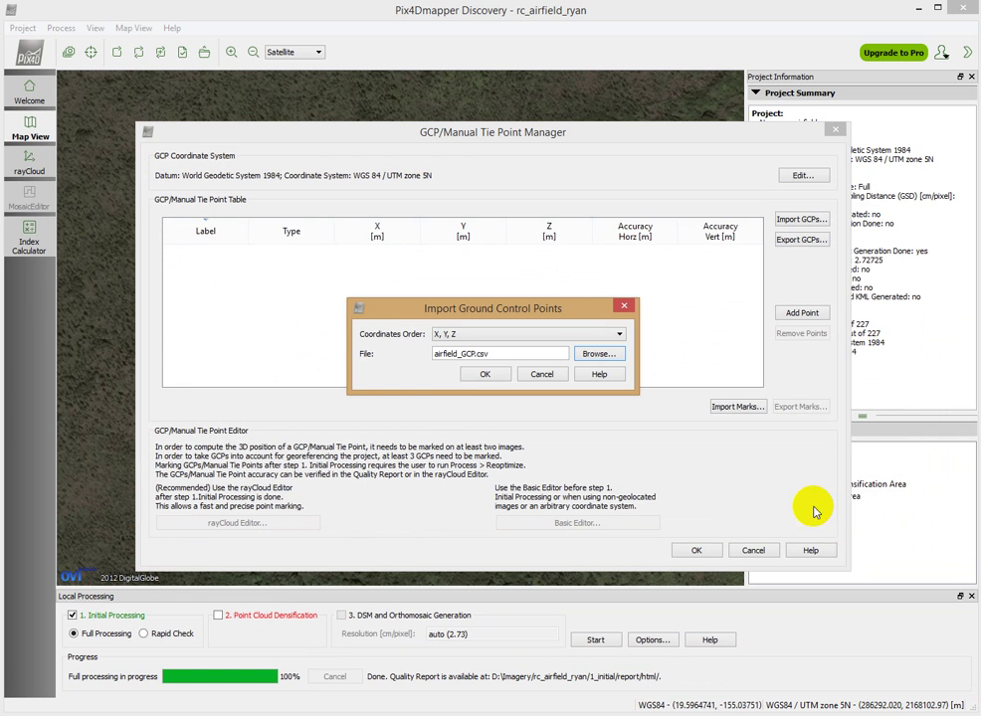
click(483, 374)
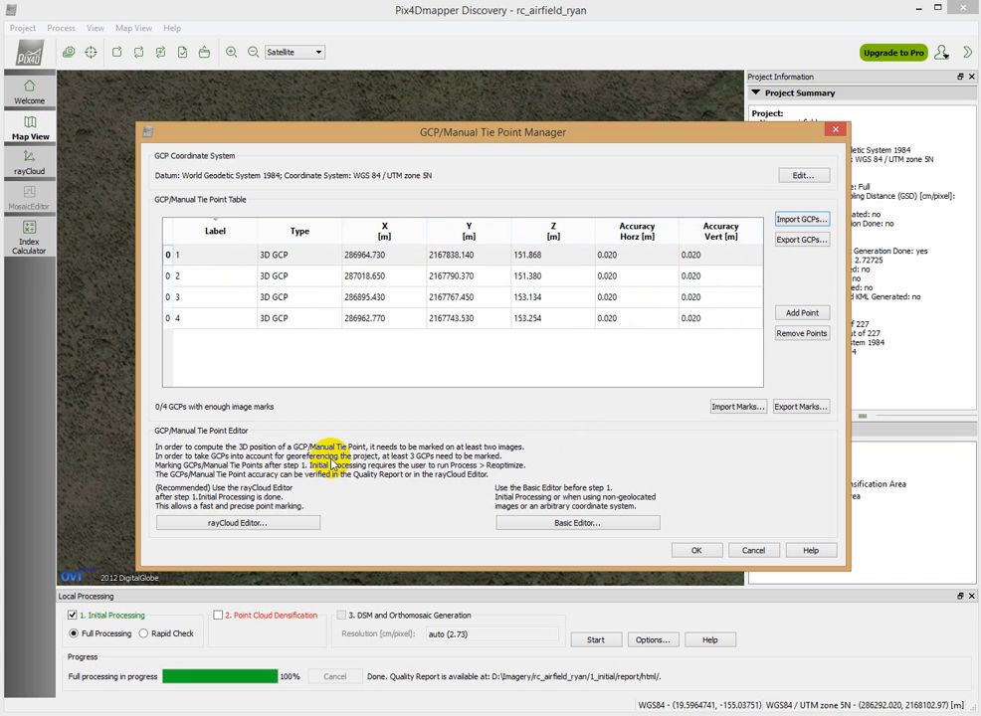
Step: Confirm the GCP manager with the imported points and switch to the rayCloud view
click(697, 553)
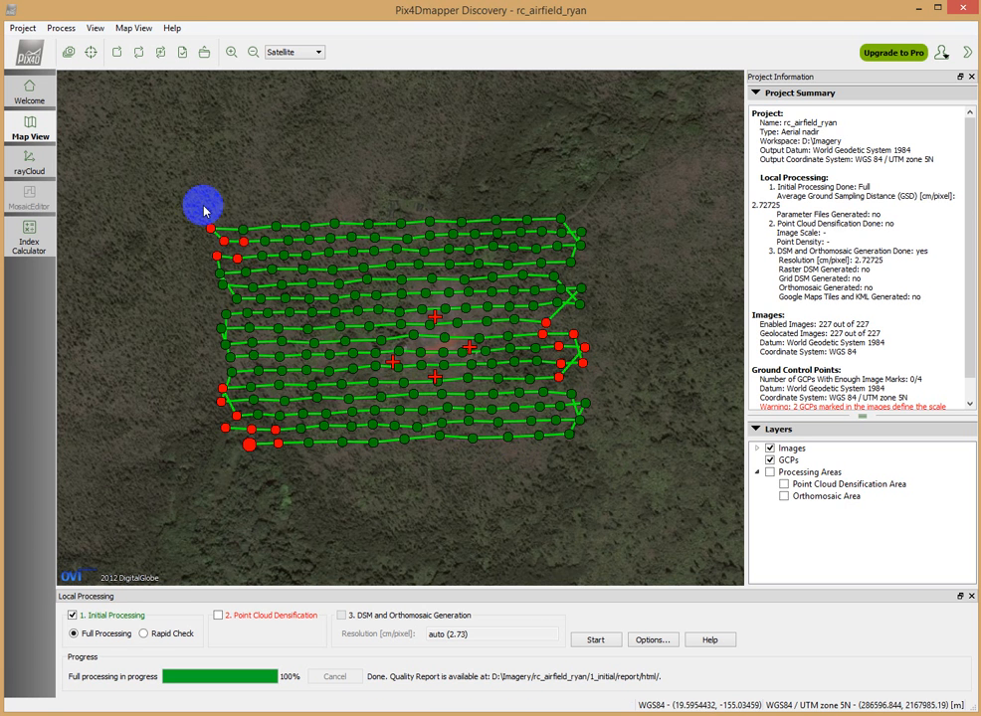
click(28, 161)
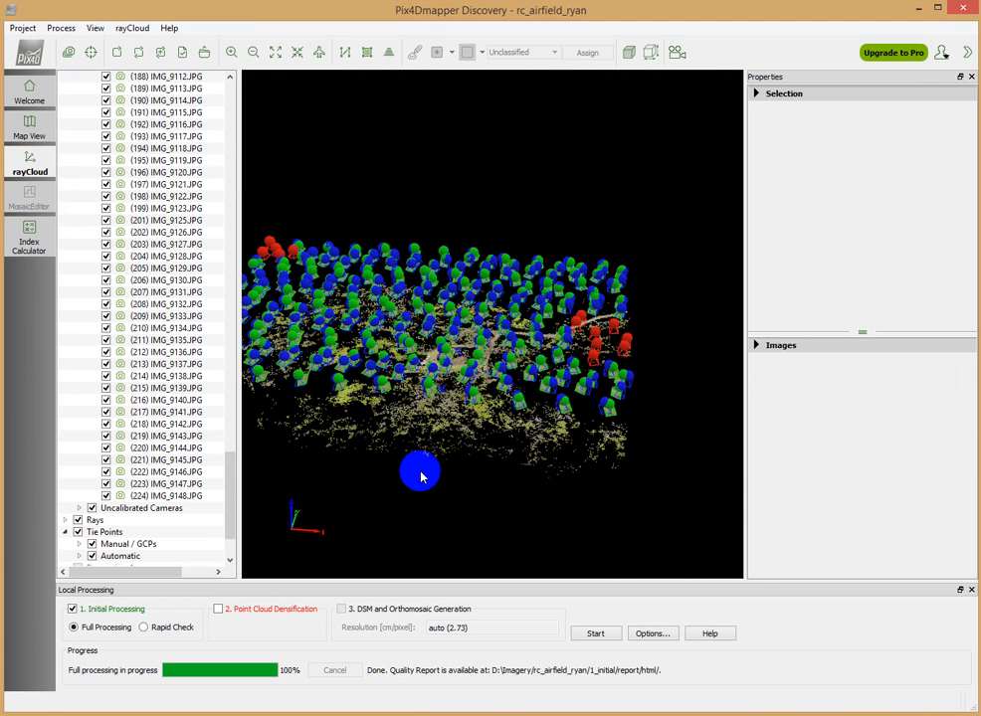
Step: Orbit the rayCloud to a low edge-on view bringing the blue GCP markers close
drag(430, 456, 445, 420)
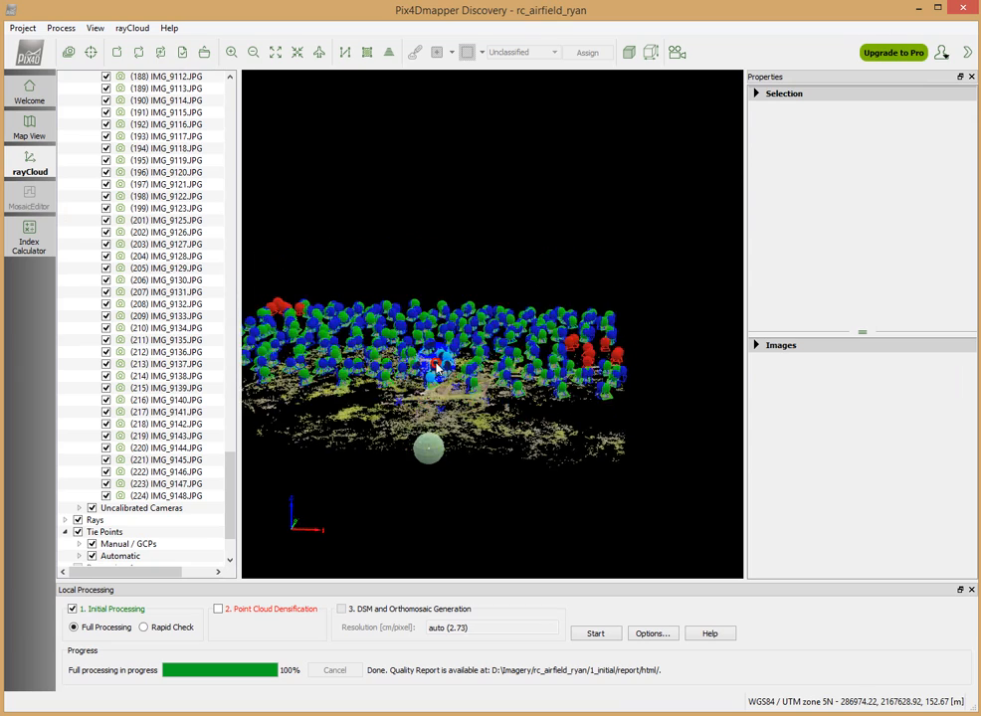
scroll(447, 418, up, 5)
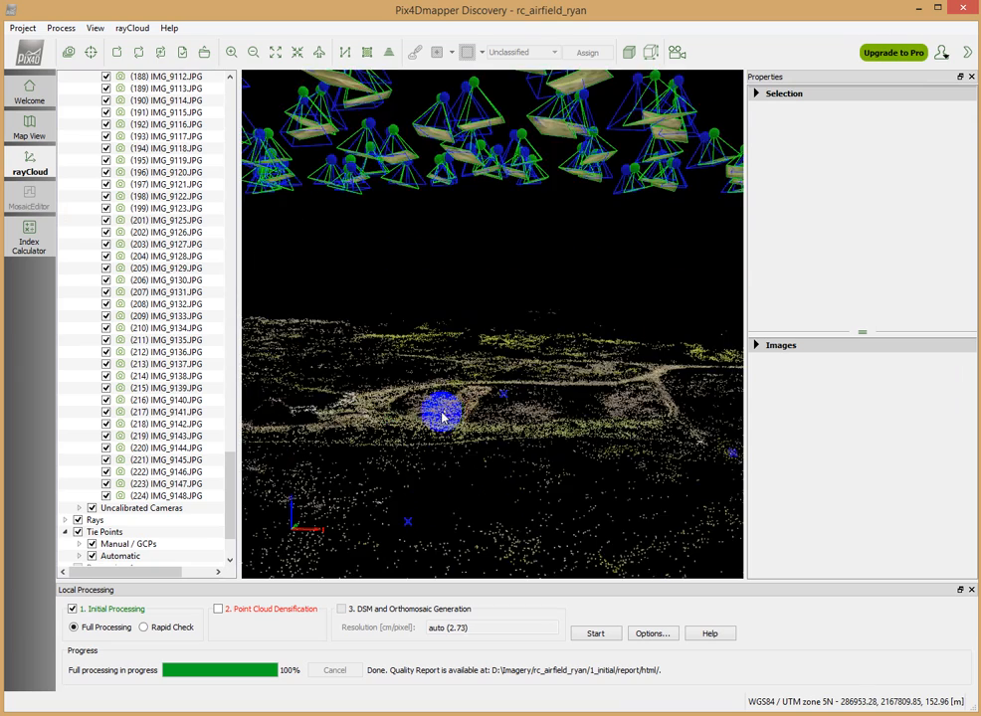
scroll(447, 418, up, 3)
drag(455, 479, 492, 463)
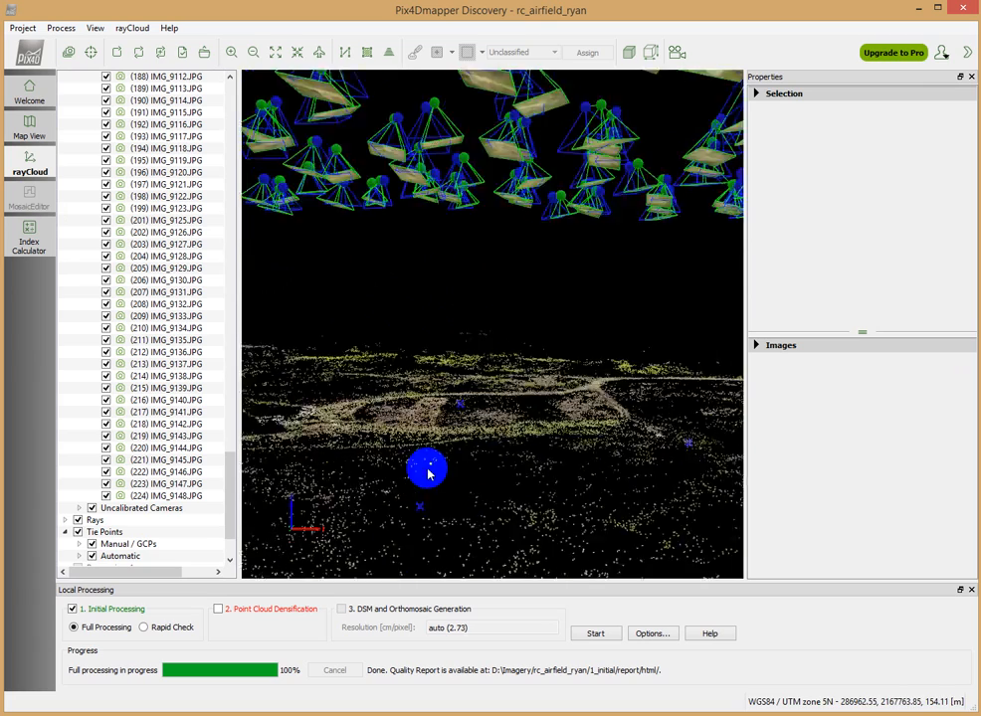
drag(429, 493, 435, 532)
mouse_move(436, 477)
mouse_down()
mouse_move(444, 439)
mouse_move(423, 515)
mouse_move(498, 463)
mouse_up()
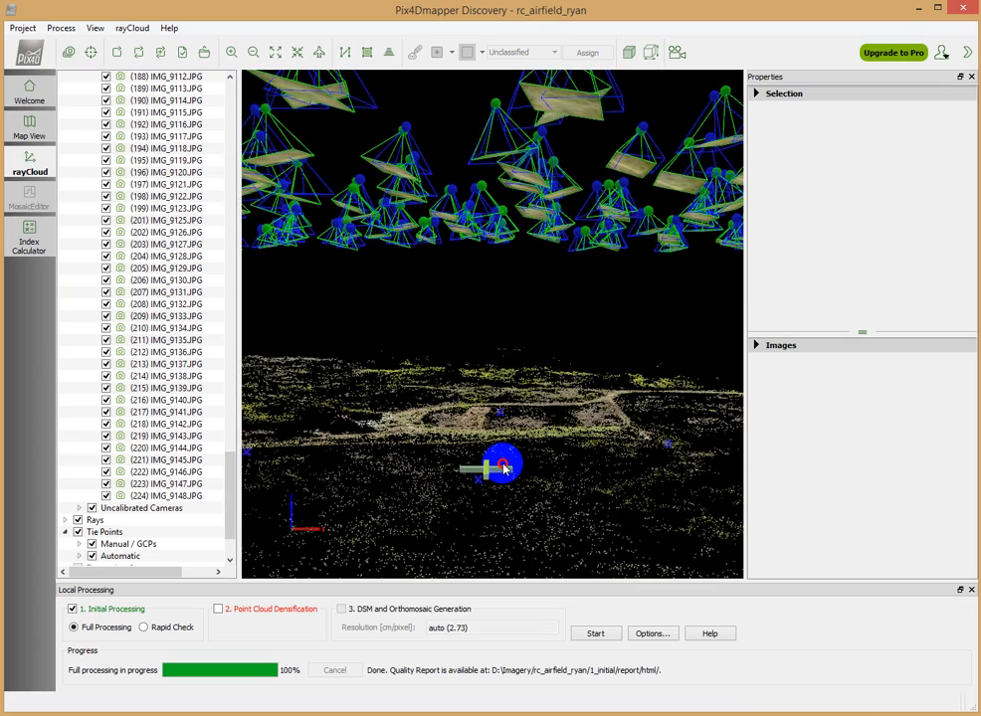
mouse_move(383, 467)
mouse_down()
mouse_move(393, 398)
mouse_move(383, 460)
mouse_up()
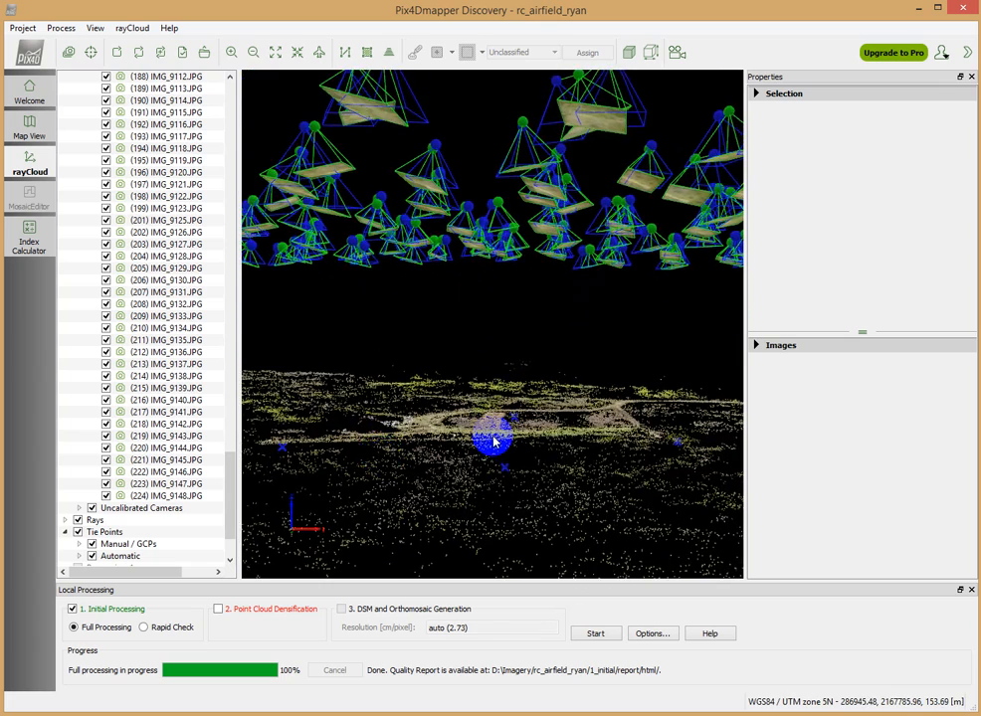
mouse_move(384, 460)
mouse_down()
mouse_move(592, 458)
mouse_move(507, 408)
mouse_move(550, 480)
mouse_move(484, 466)
mouse_up()
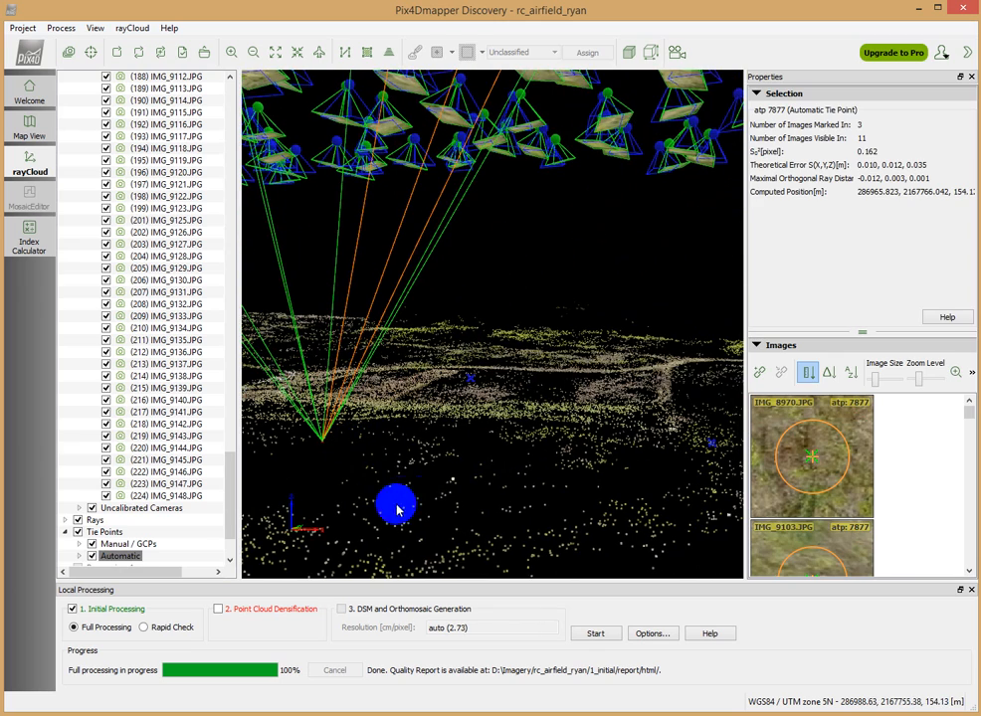